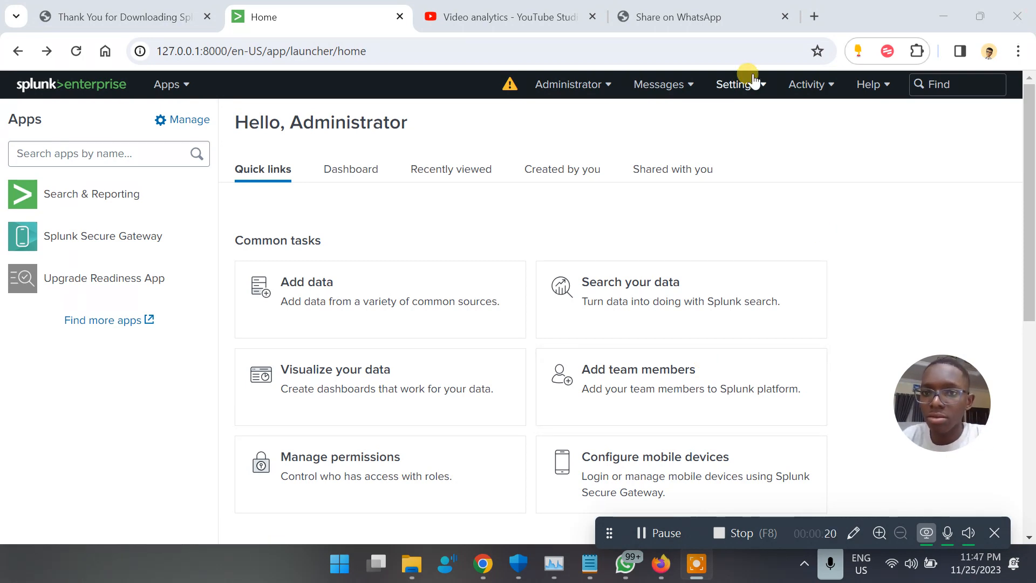
Open the Settings dropdown in the Splunk home page's top bar.
click(741, 90)
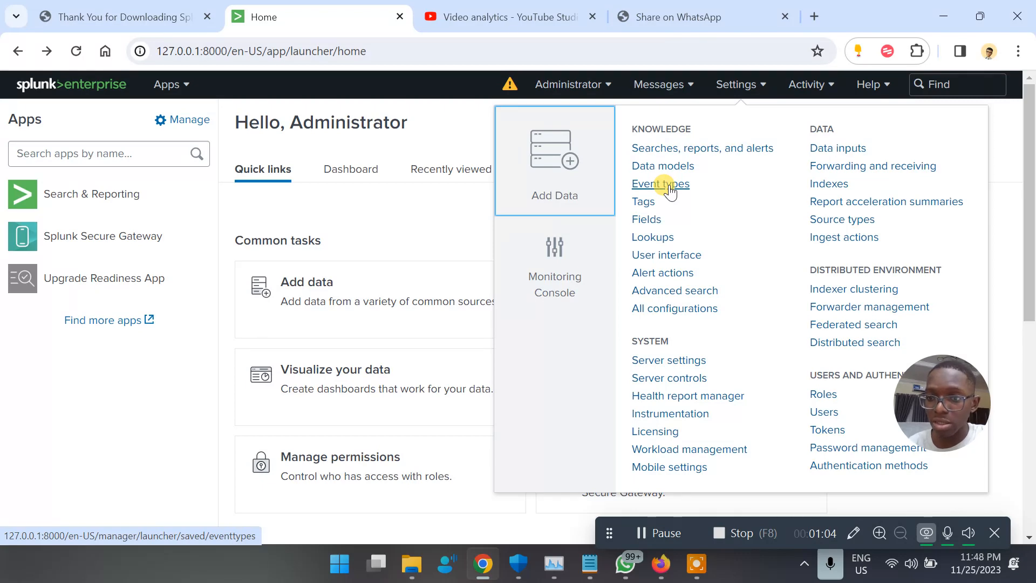
Search the Start menu for 'even' and launch Event Viewer.
key(super)
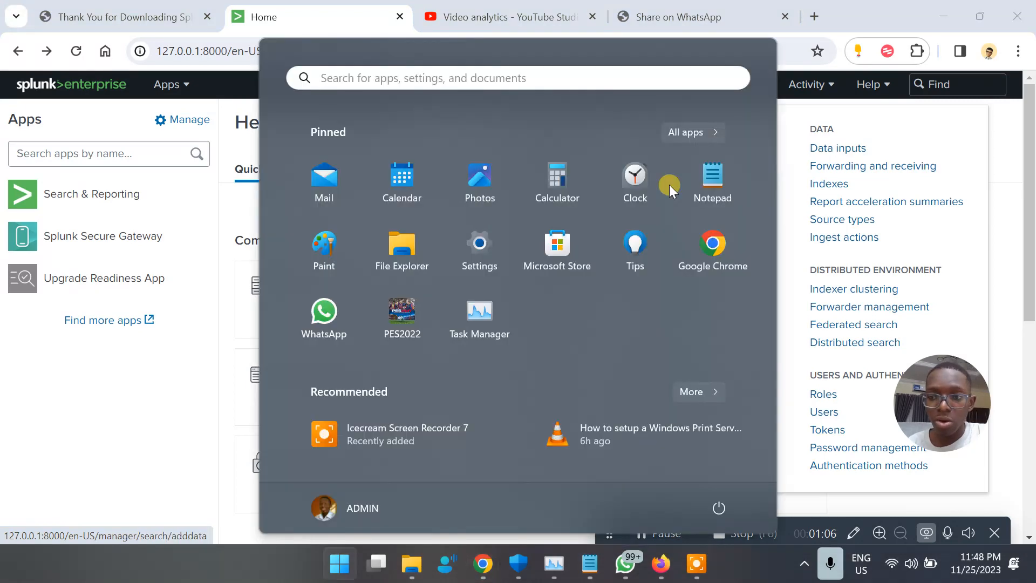
text(logs)
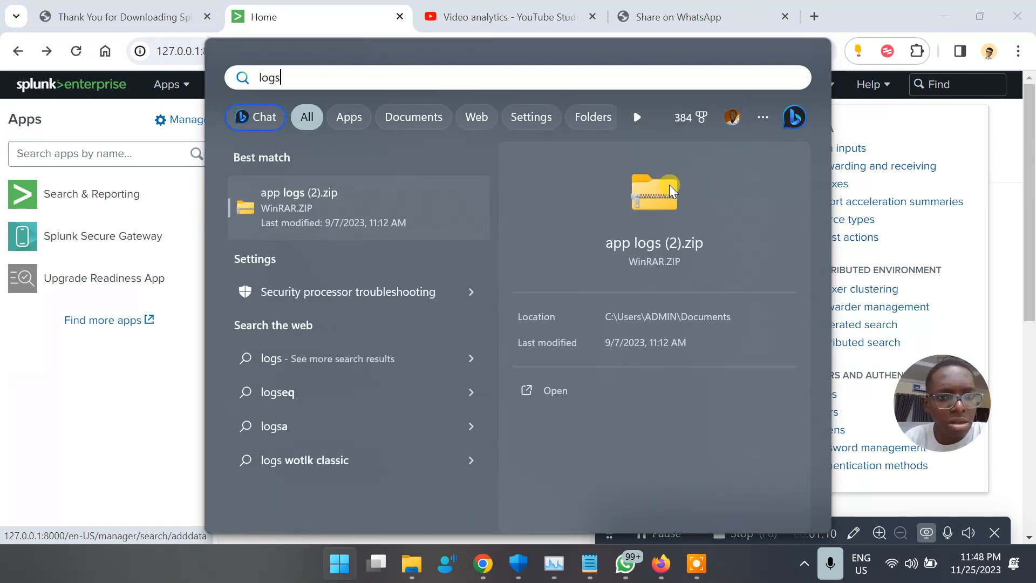
key(BackSpace)
key(BackSpace)
key(BackSpace)
key(BackSpace)
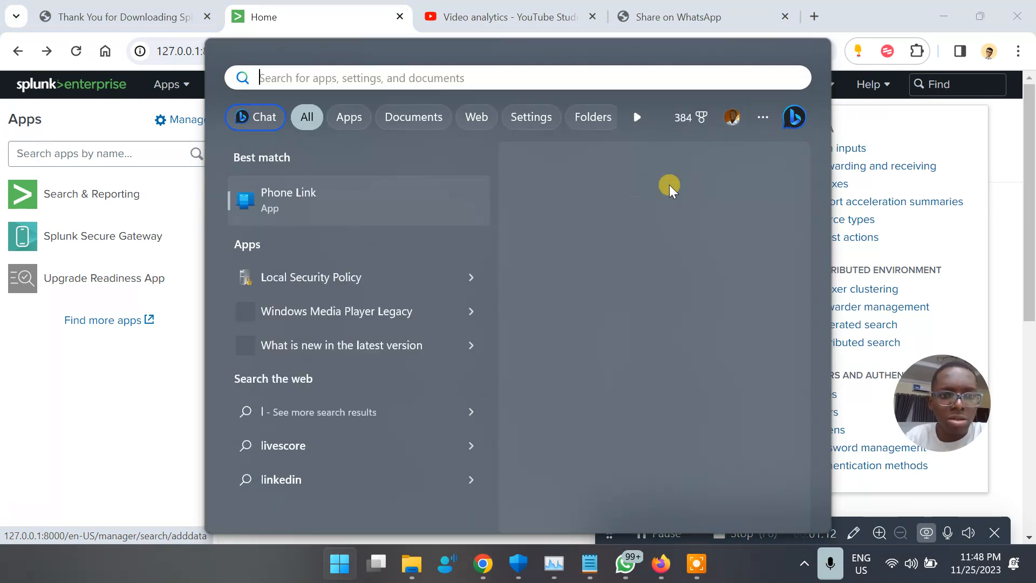
text(even)
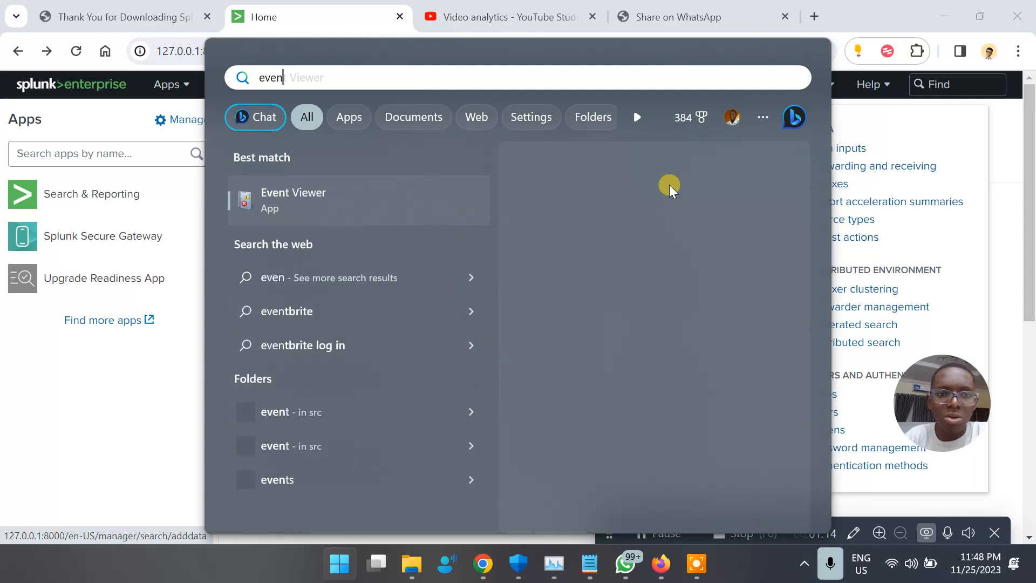
key(Escape)
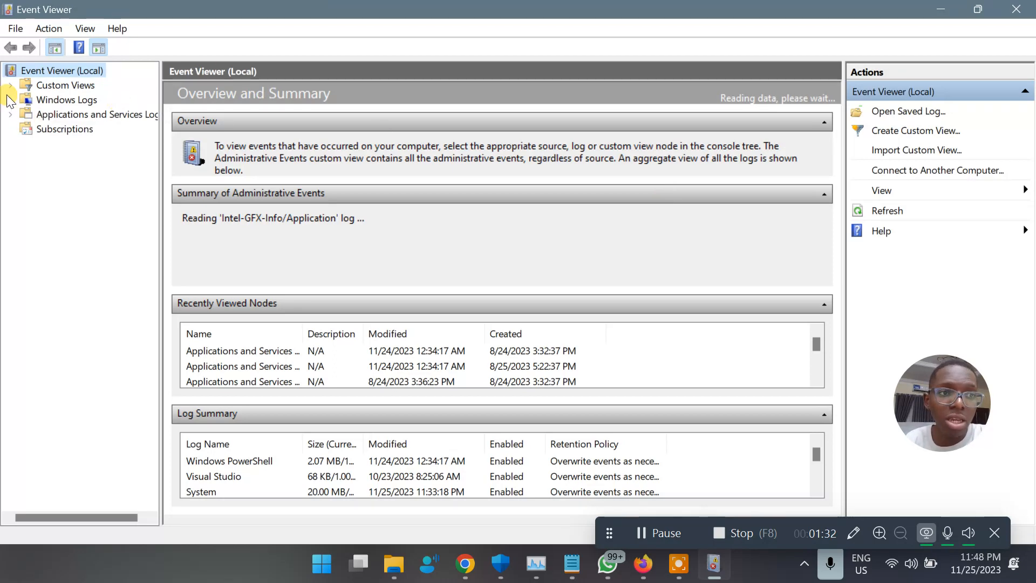
Expand Windows Logs and browse the Security, Application and Setup logs.
click(10, 100)
click(69, 131)
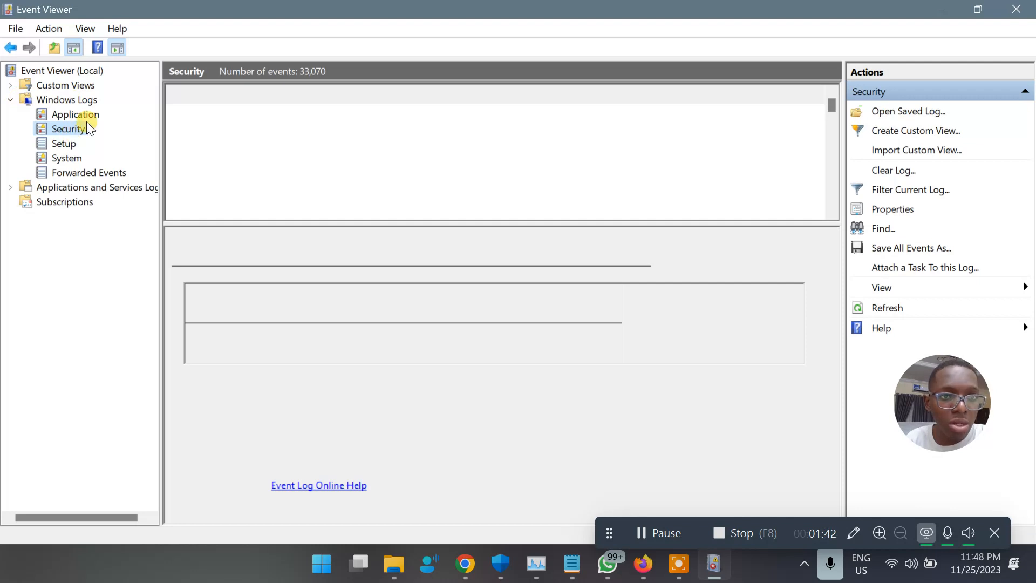
click(76, 115)
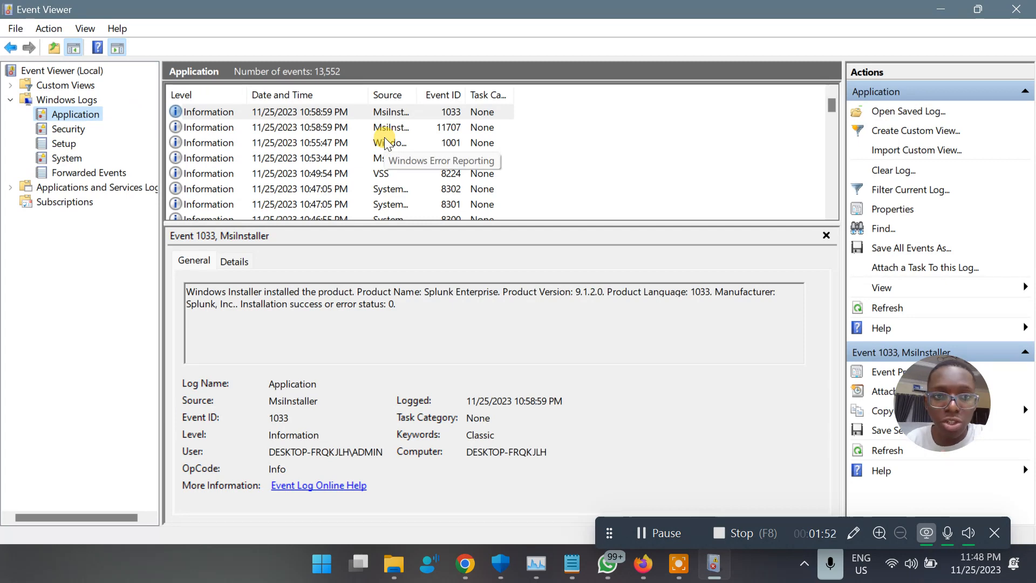
click(67, 130)
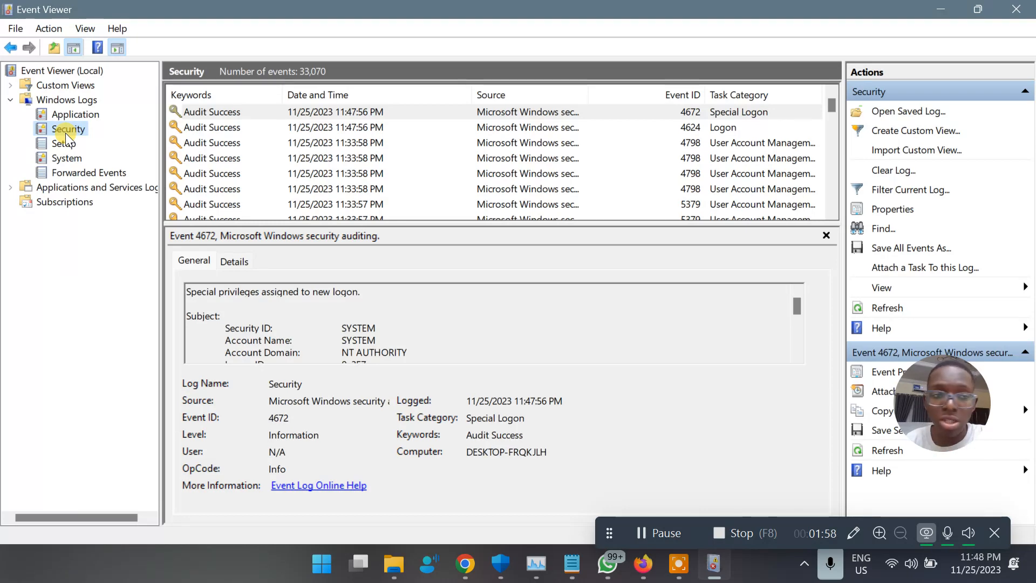
click(65, 143)
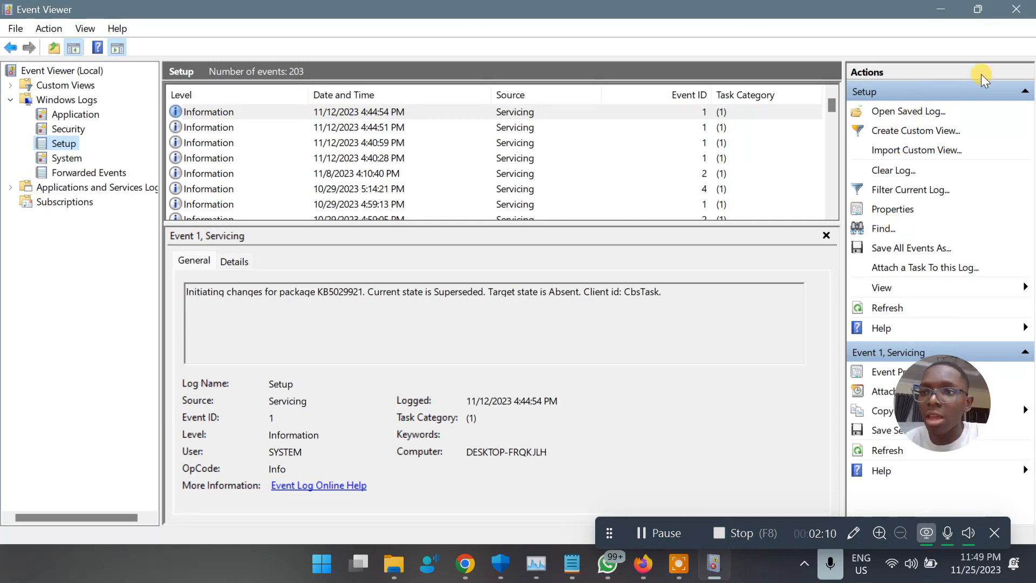
Close Event Viewer to get back to Splunk in Chrome.
click(1016, 10)
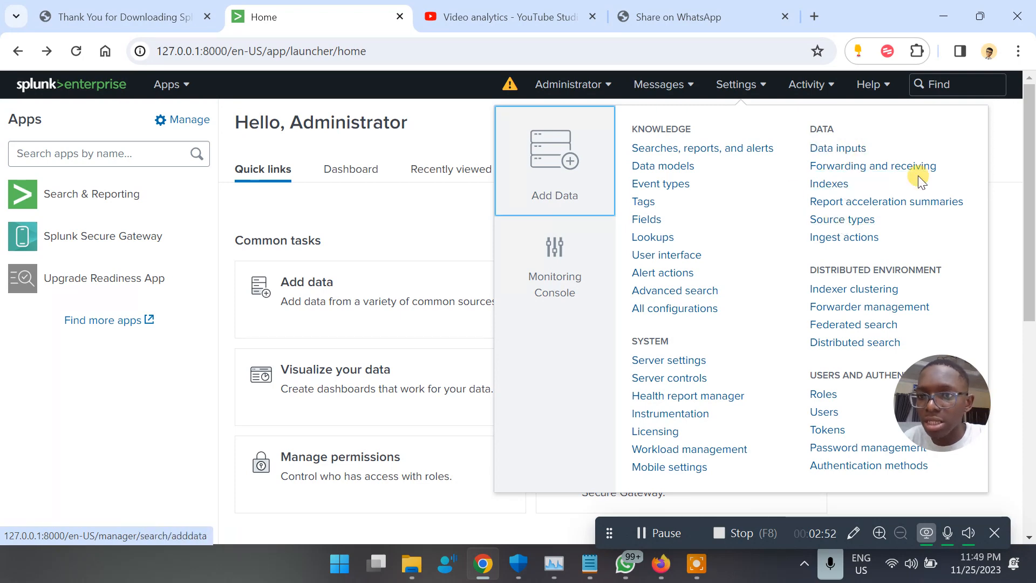
Open Settings > Data inputs and look over the Local and Forwarded inputs tables.
click(837, 153)
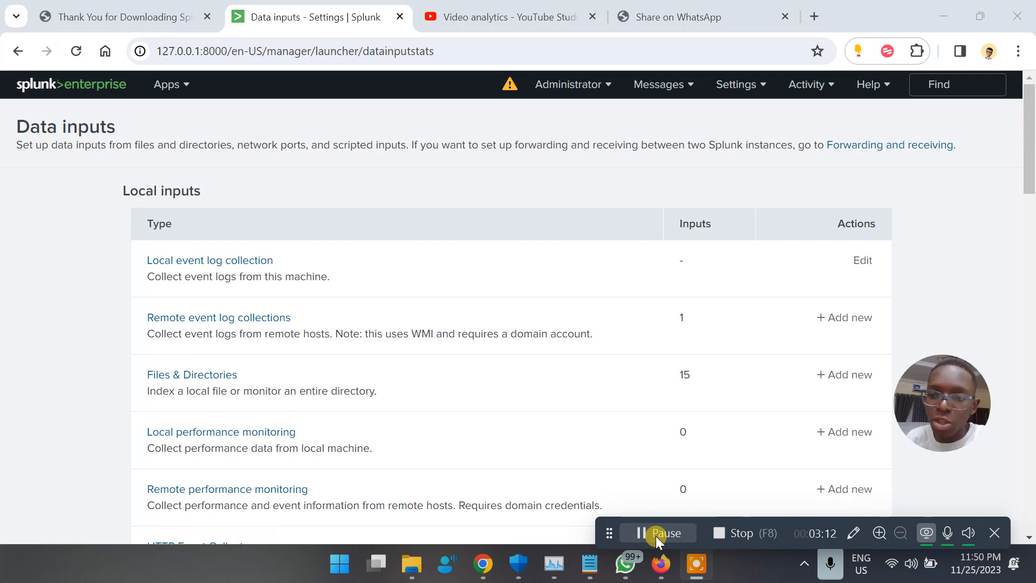
scroll(195, 283, down, 3)
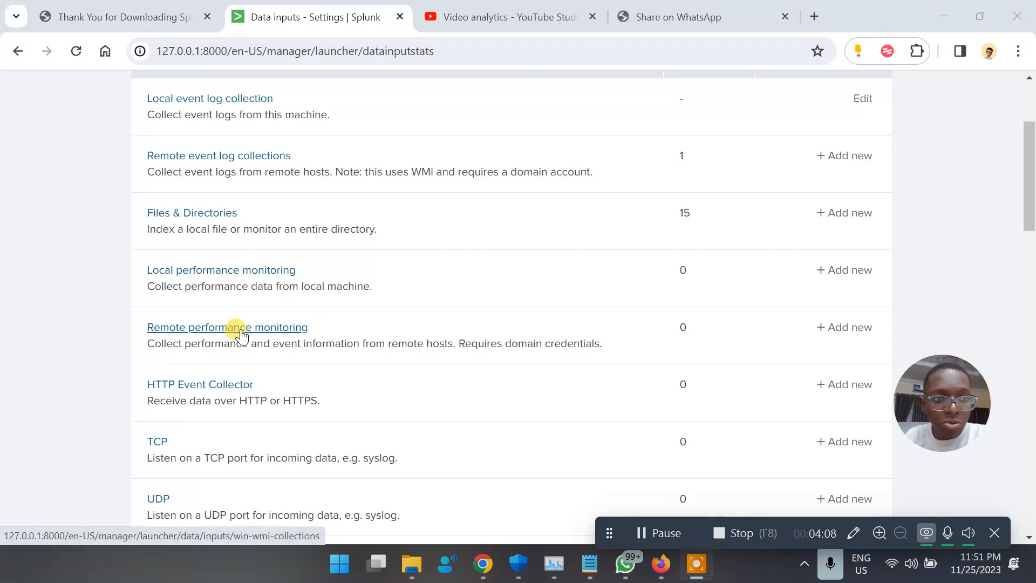
scroll(225, 404, down, 5)
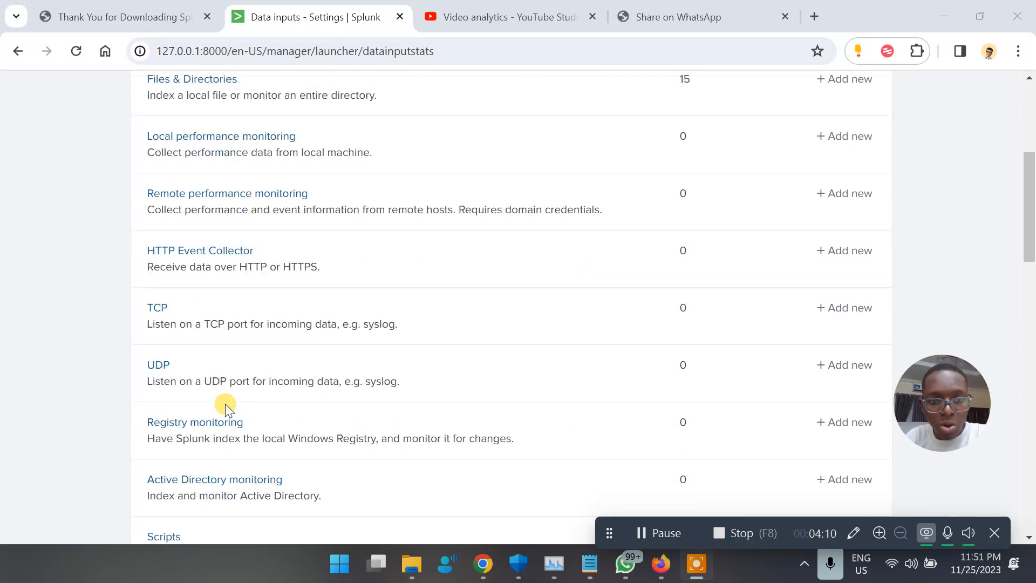
scroll(225, 403, down, 8)
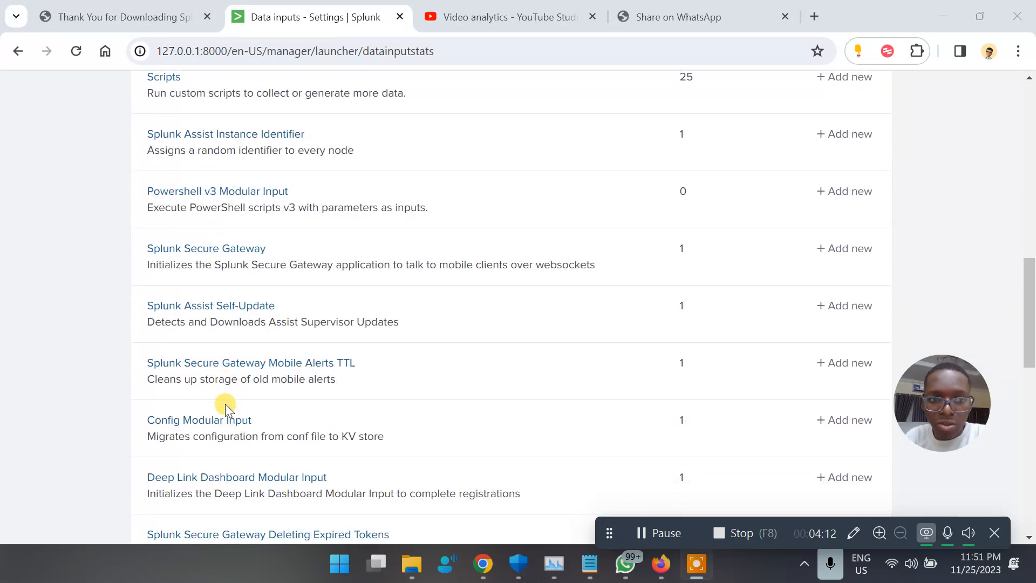
scroll(225, 403, down, 6)
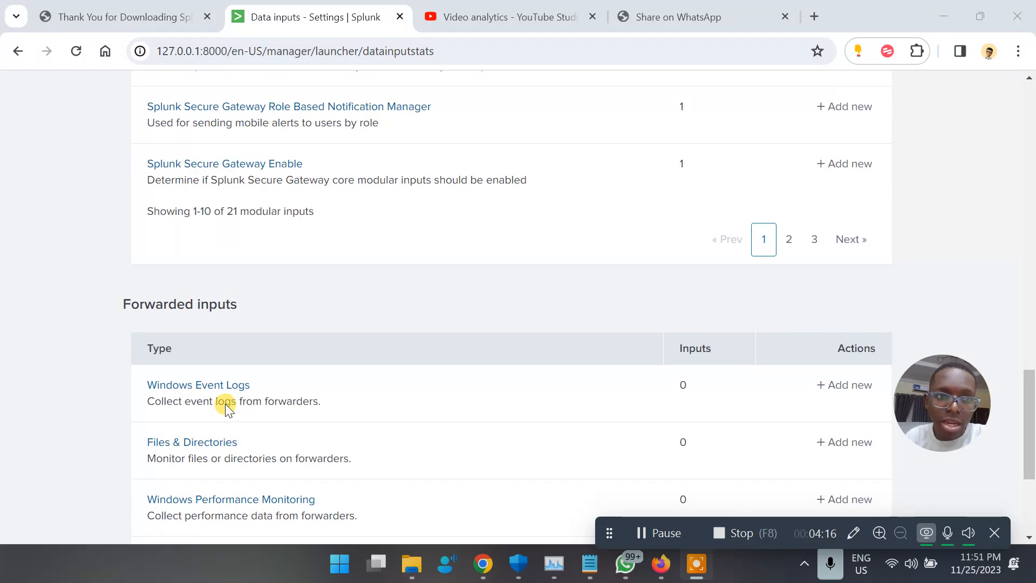
scroll(225, 403, up, 7)
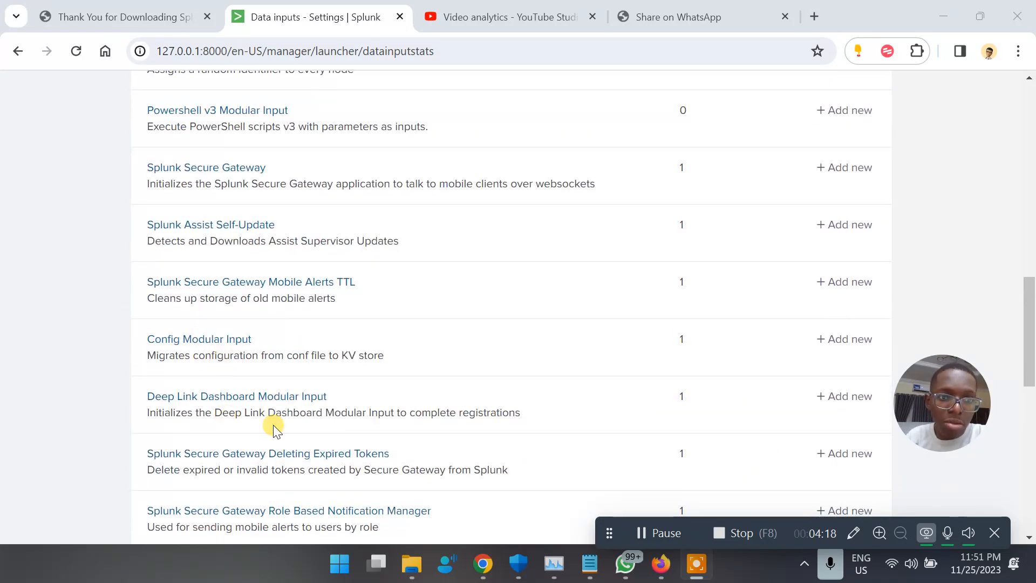
scroll(273, 425, down, 10)
scroll(273, 425, up, 10)
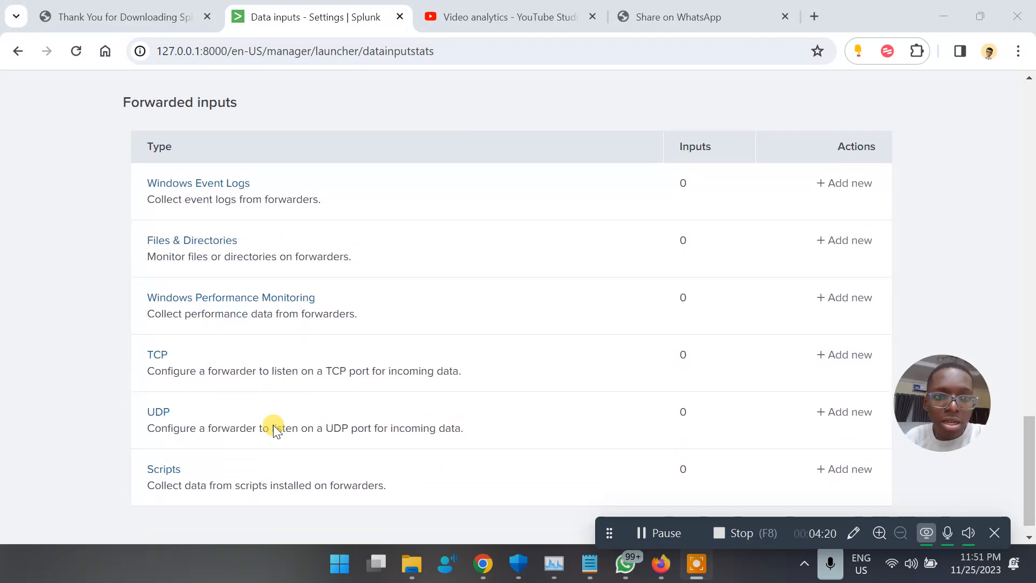
scroll(273, 425, up, 9)
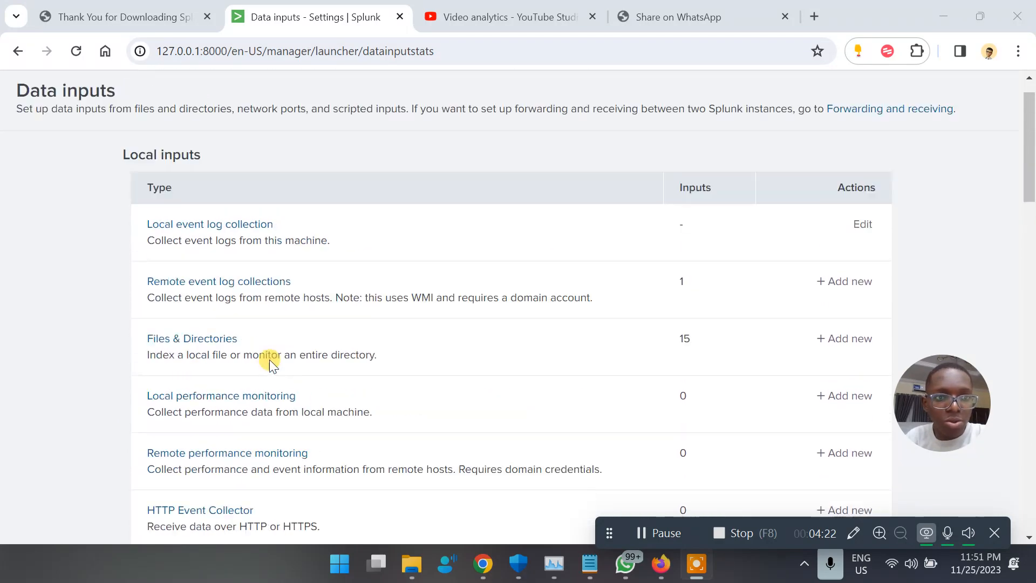
Add Security and Application to the localhost event log collection's selected logs and save.
click(204, 261)
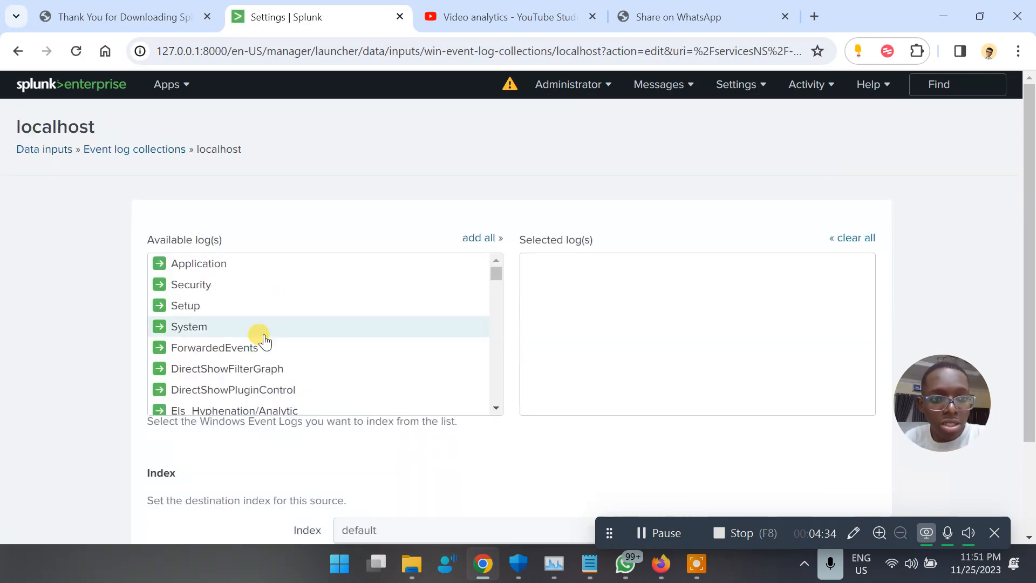
scroll(260, 337, down, 10)
scroll(260, 338, down, 5)
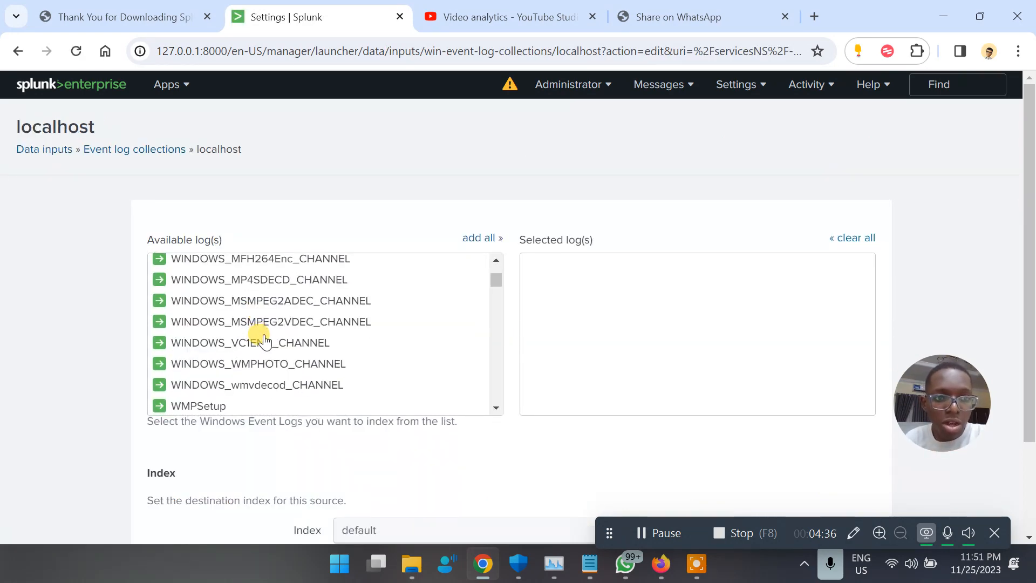
scroll(260, 339, up, 15)
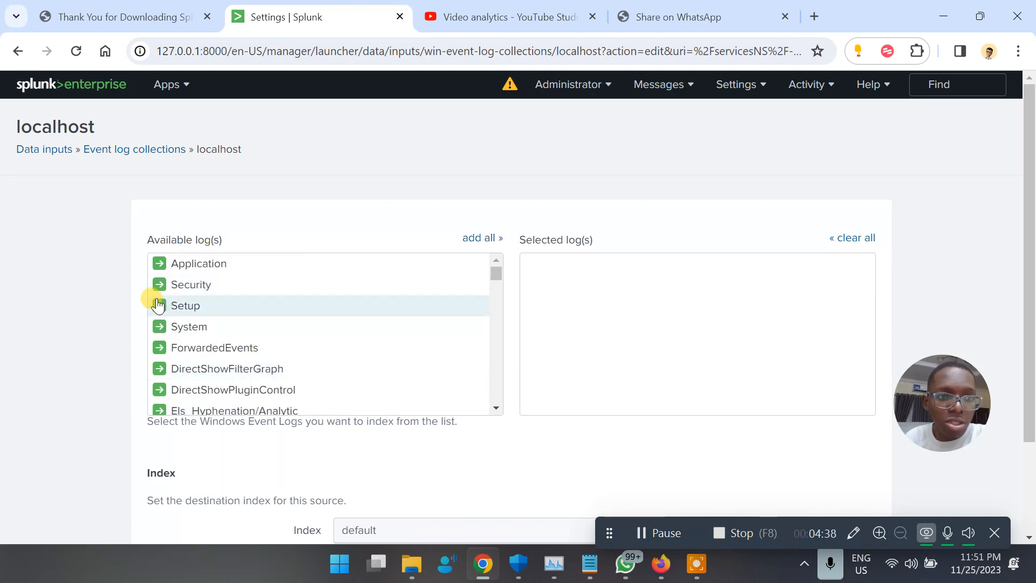
click(189, 280)
click(198, 265)
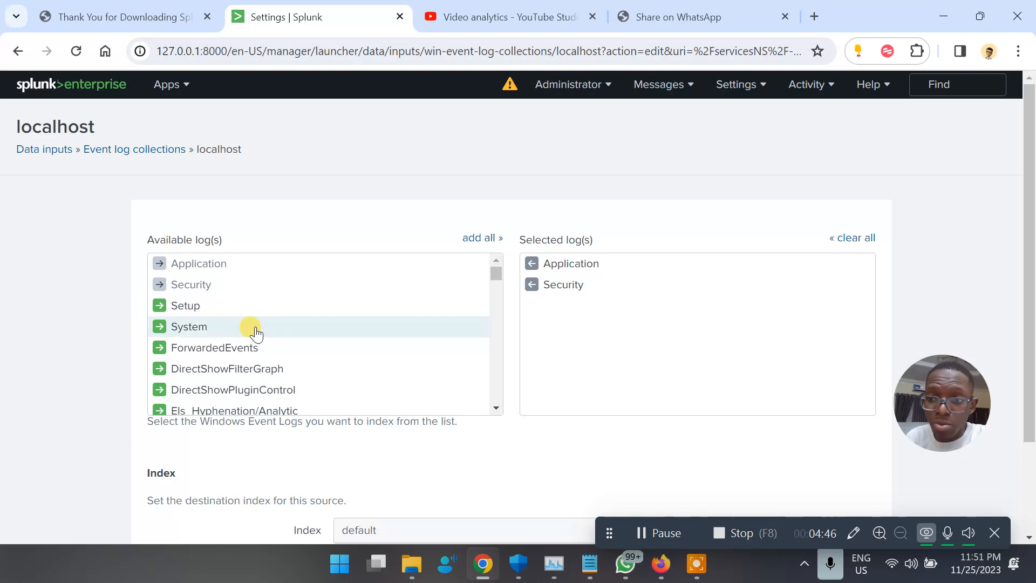
scroll(619, 349, down, 2)
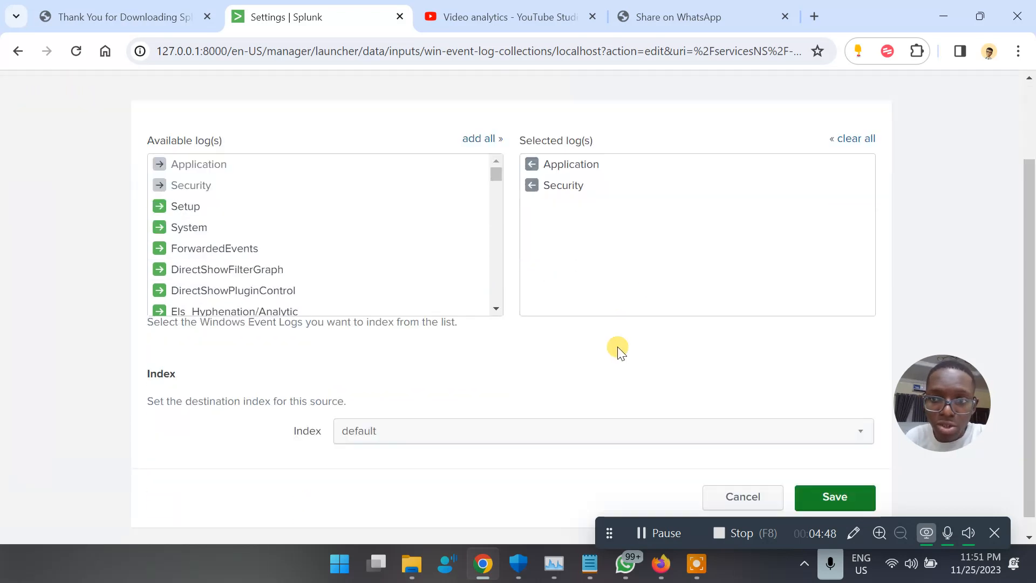
click(841, 481)
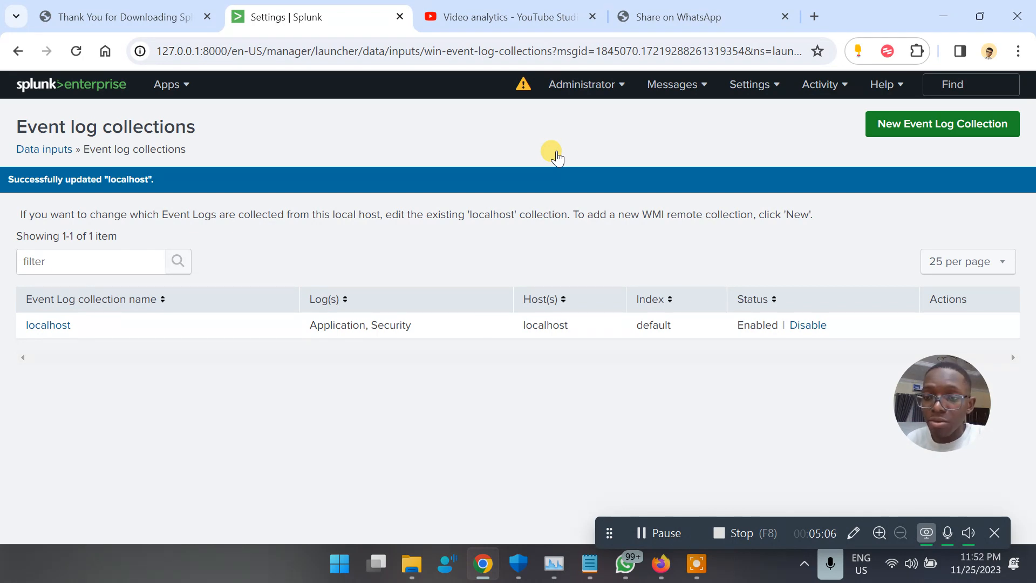
Add a new Local Event Logs input through the wizard's Next, Review and Submit steps.
click(928, 128)
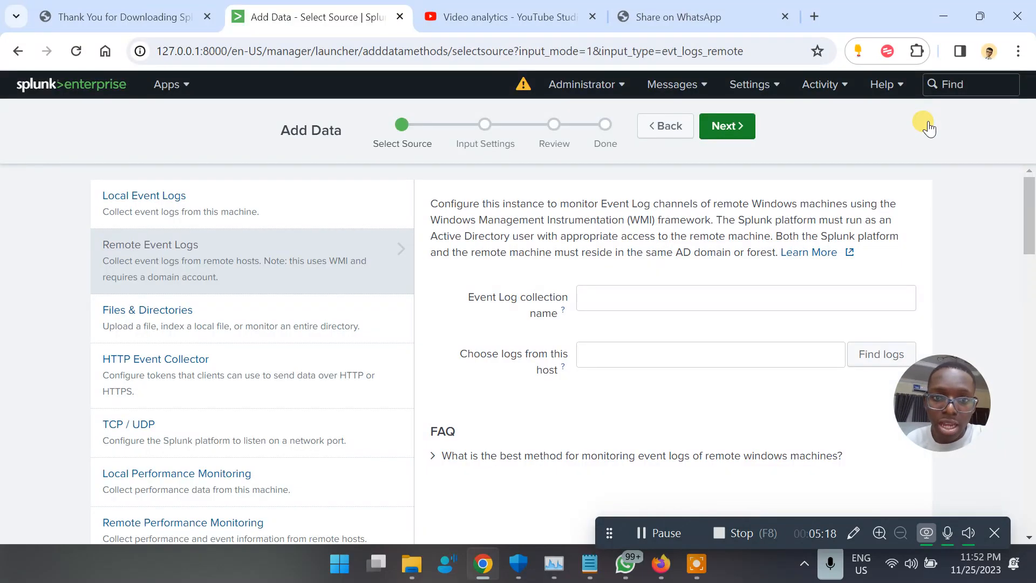
click(241, 200)
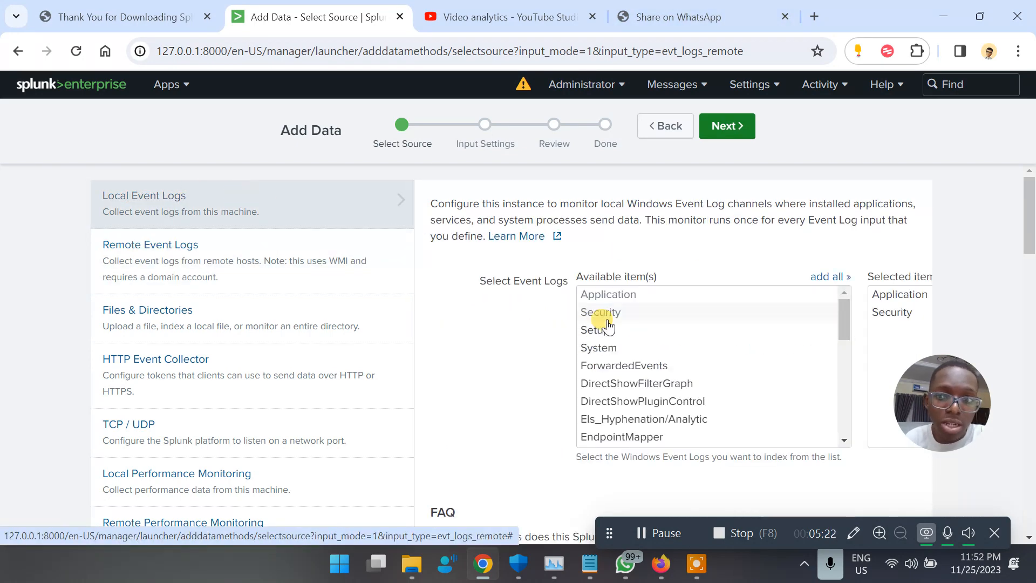
scroll(667, 402, down, 7)
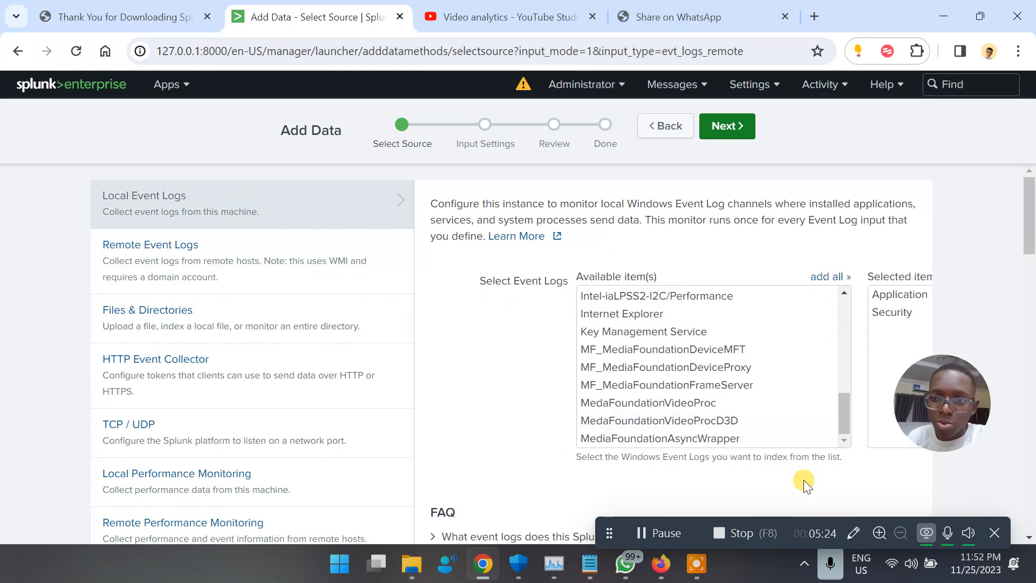
scroll(804, 480, down, 15)
scroll(803, 480, up, 10)
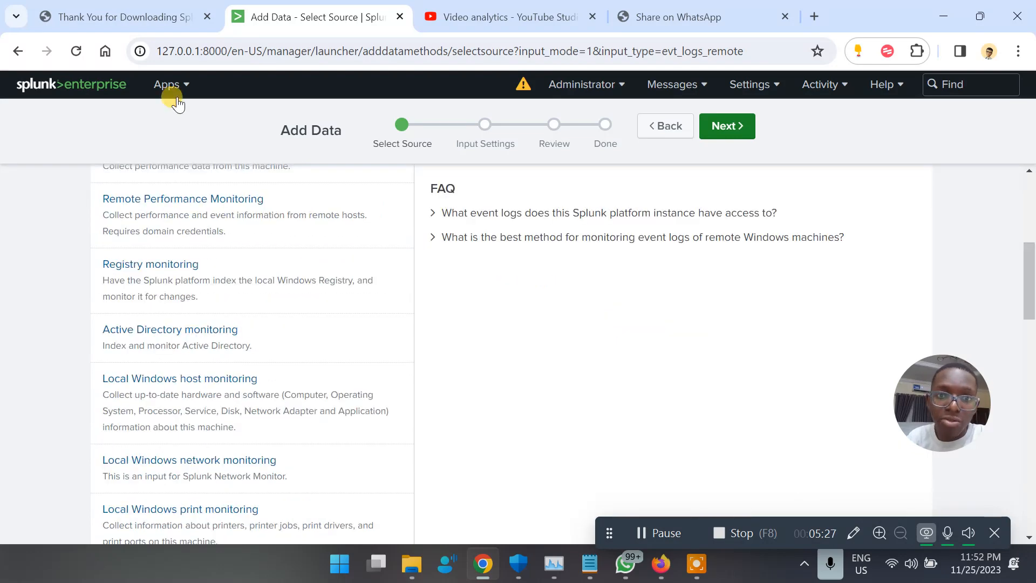
click(735, 136)
click(736, 139)
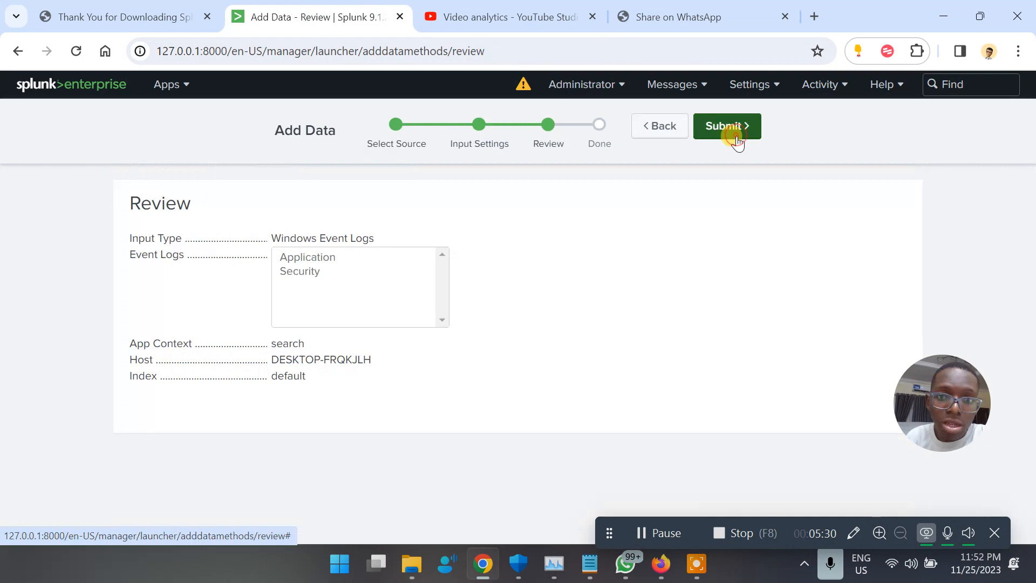
click(737, 139)
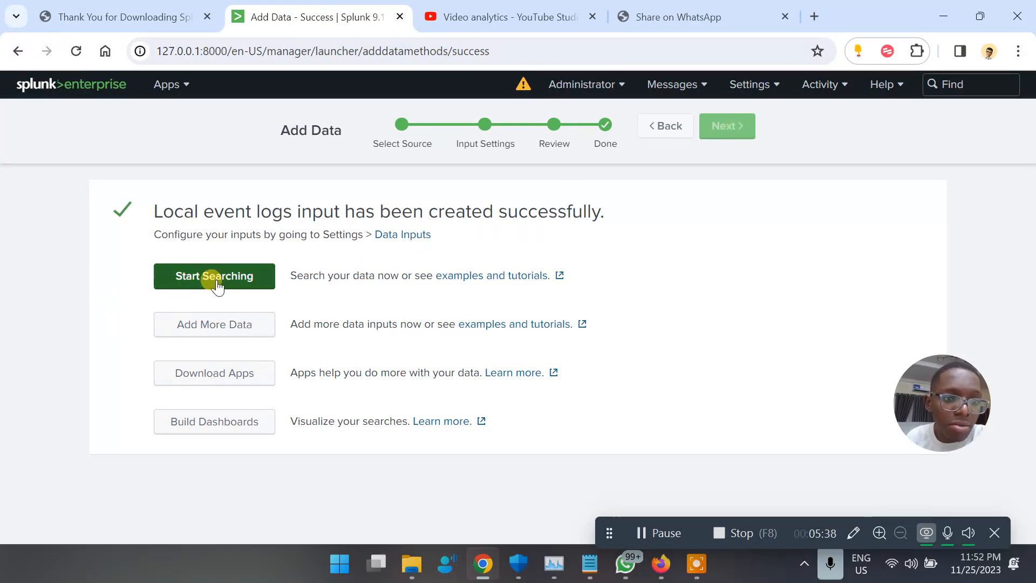
Start searching the new event log data and scroll through the returned events.
click(217, 282)
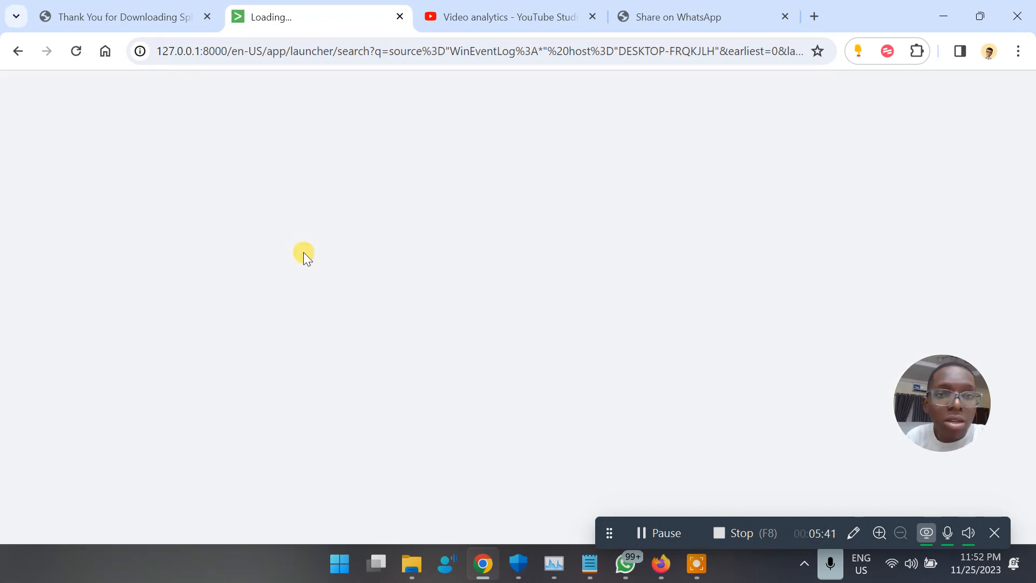
right_click(22, 51)
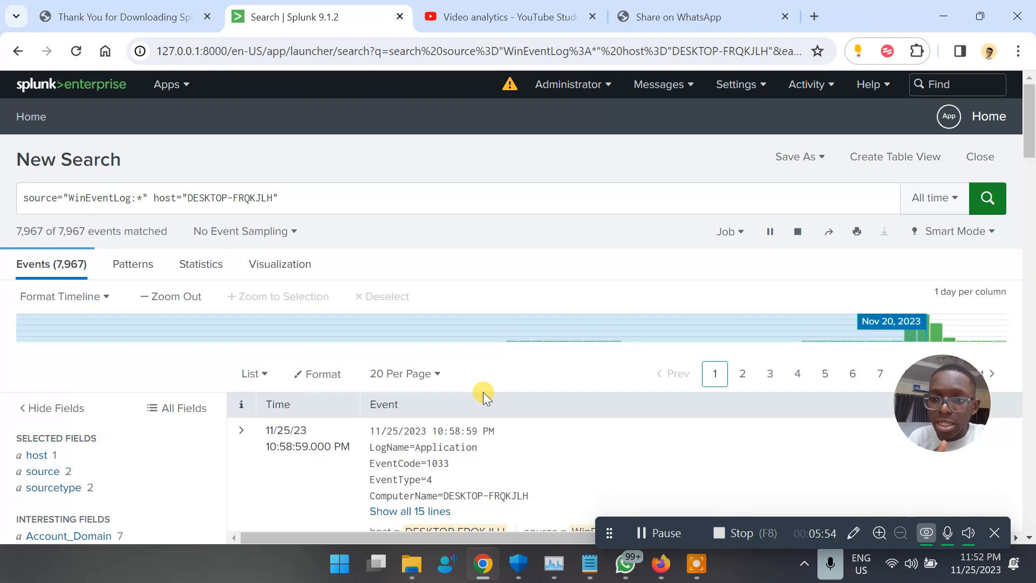
scroll(484, 392, down, 5)
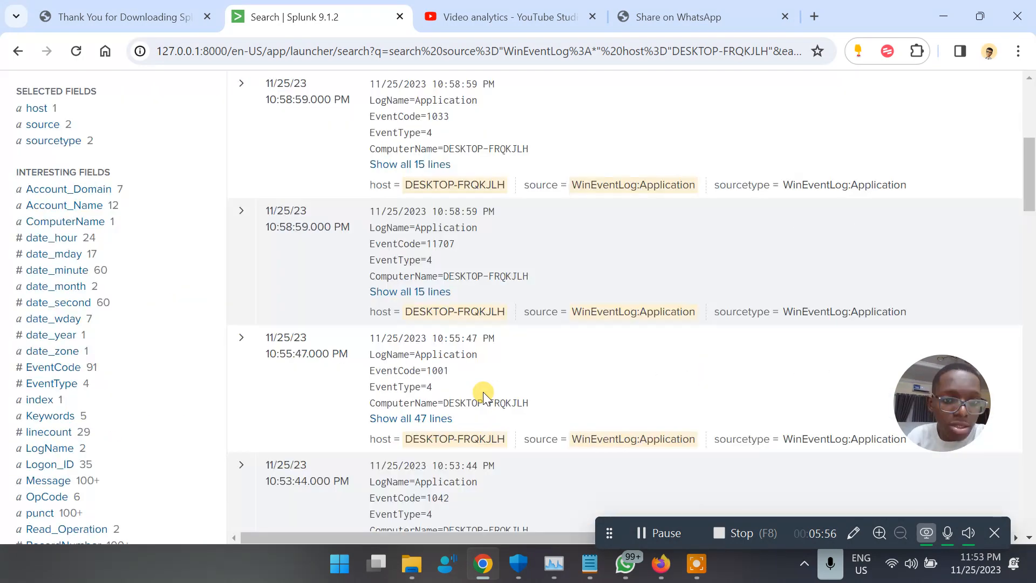
scroll(484, 392, down, 1)
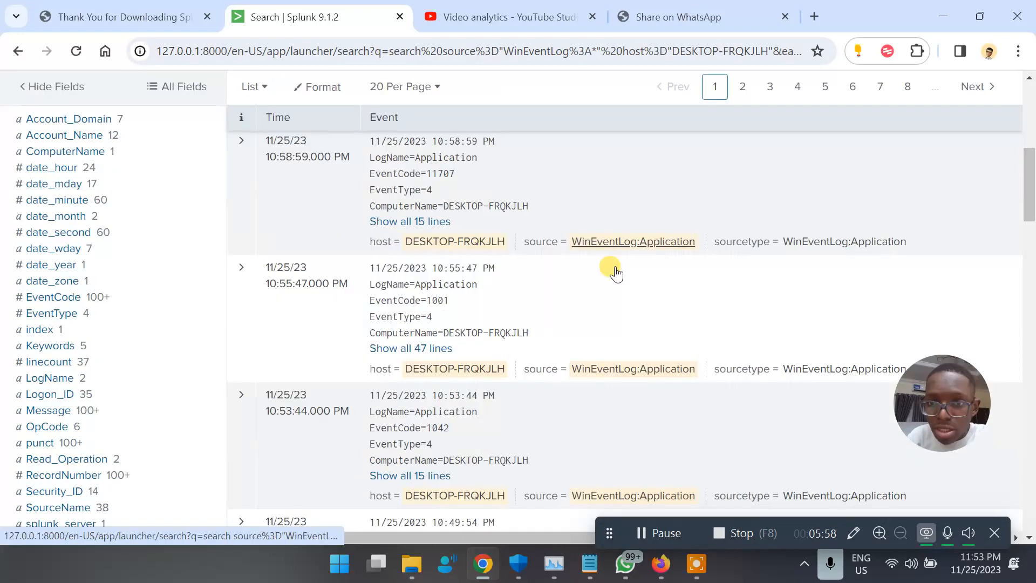
scroll(616, 273, down, 1)
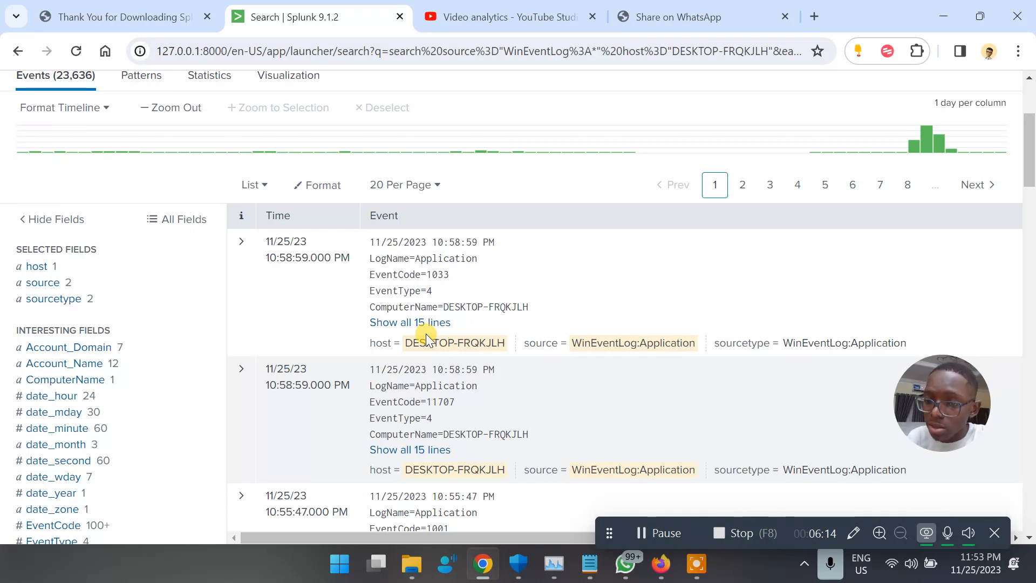
Select the first event's EventCode value 1033 to look it up on the web.
click(429, 275)
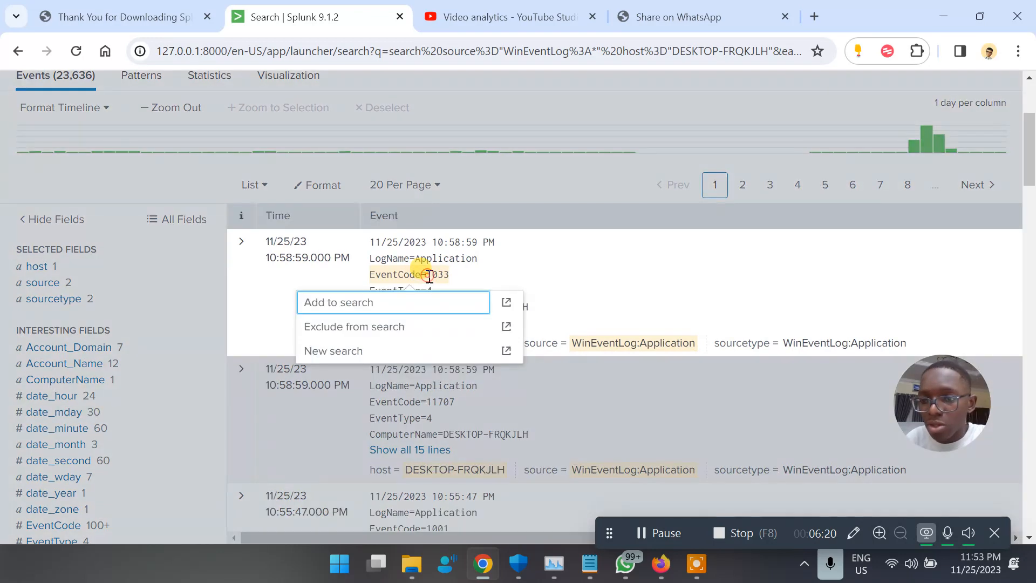
click(546, 257)
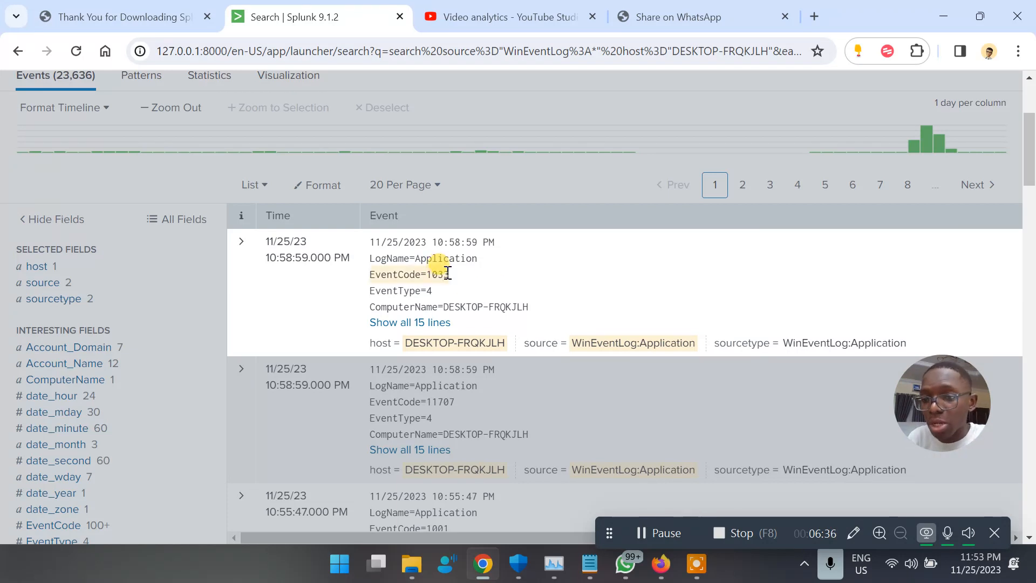
drag(426, 277, 454, 274)
key(ctrl+c)
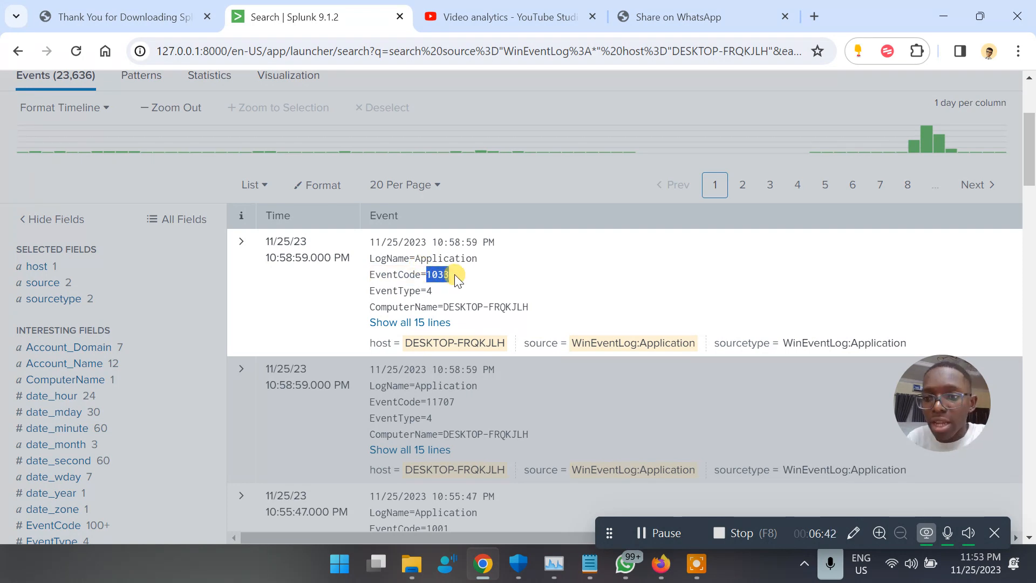
click(665, 25)
click(591, 52)
Search Google for 'event code 1033' and read through the results.
key(ctrl+v)
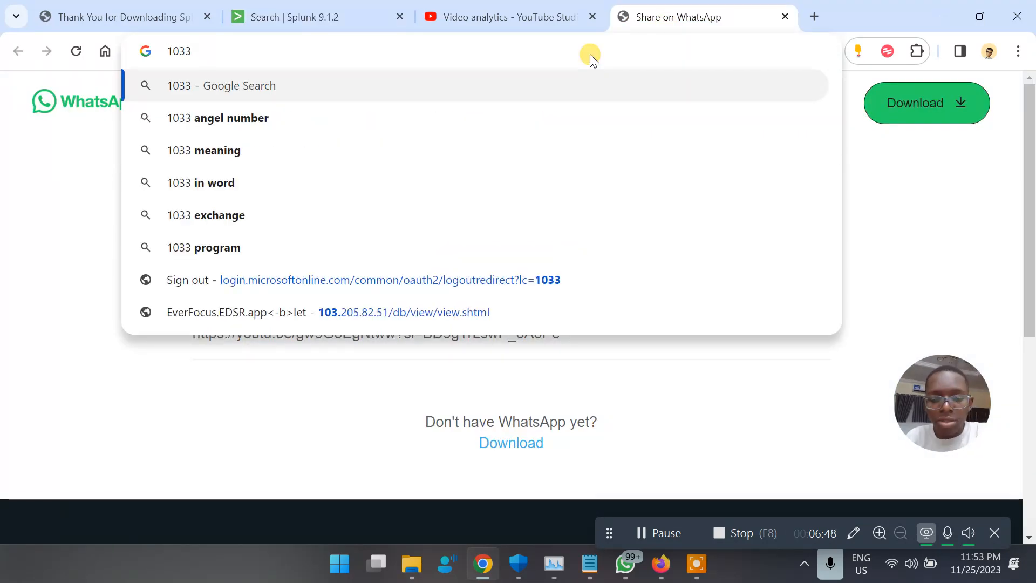
text(eve)
text(nt )
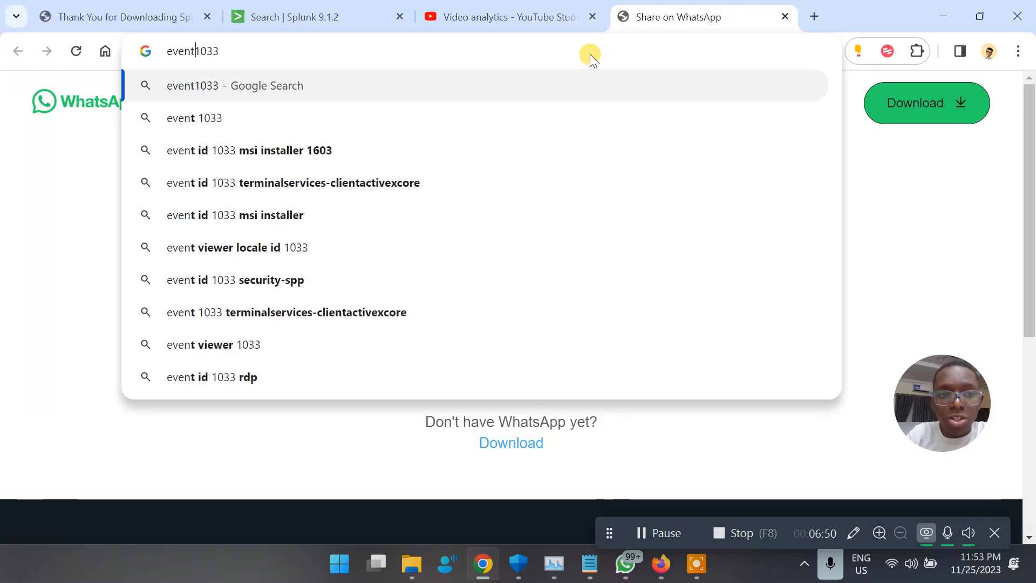
text(code)
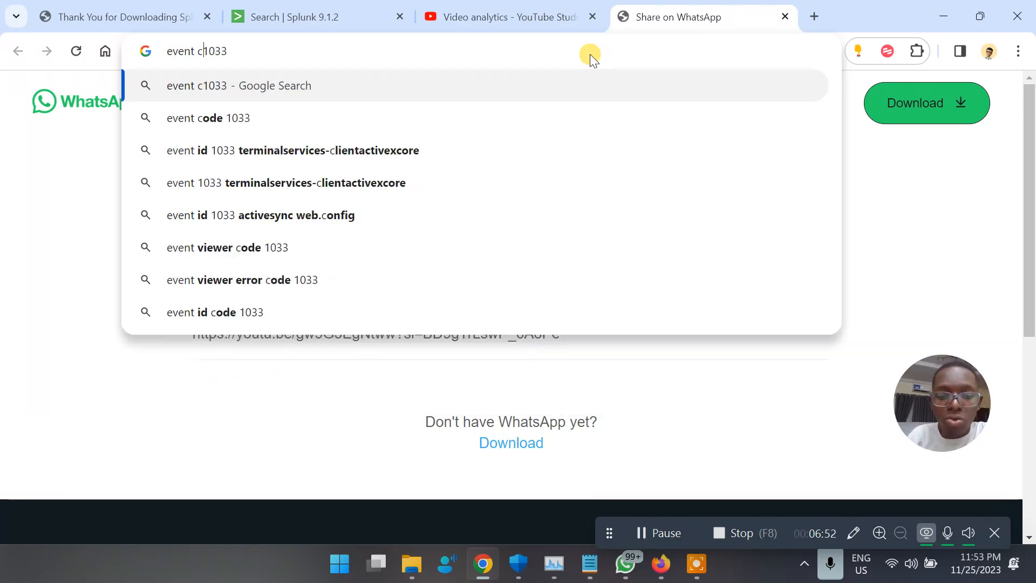
key(Return)
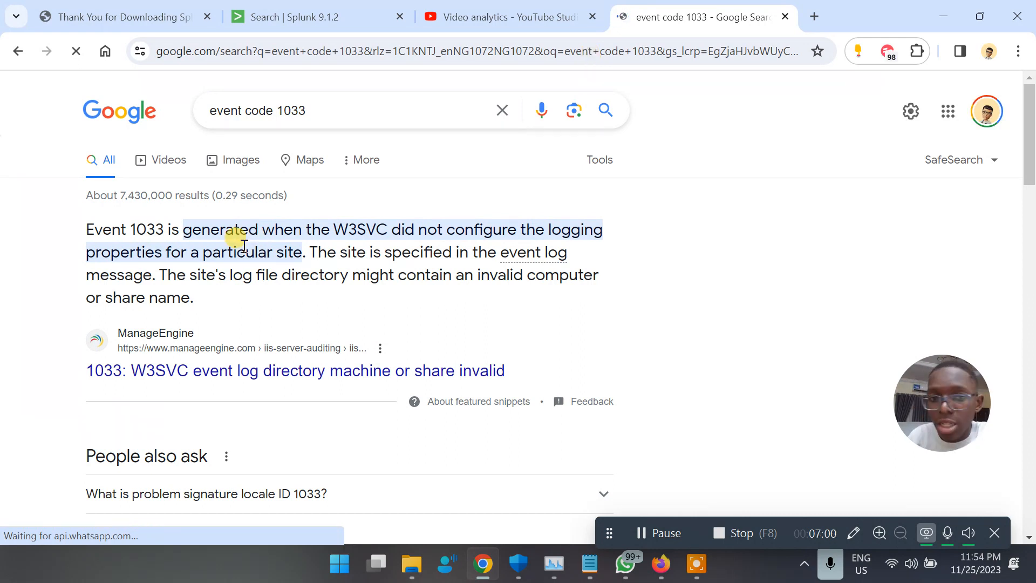
scroll(312, 320, down, 10)
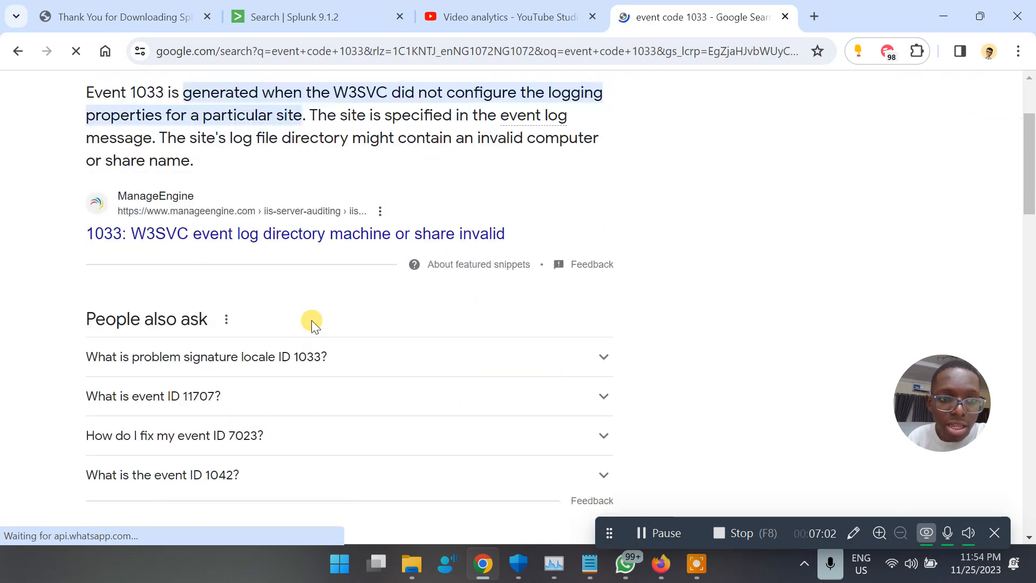
scroll(312, 319, down, 4)
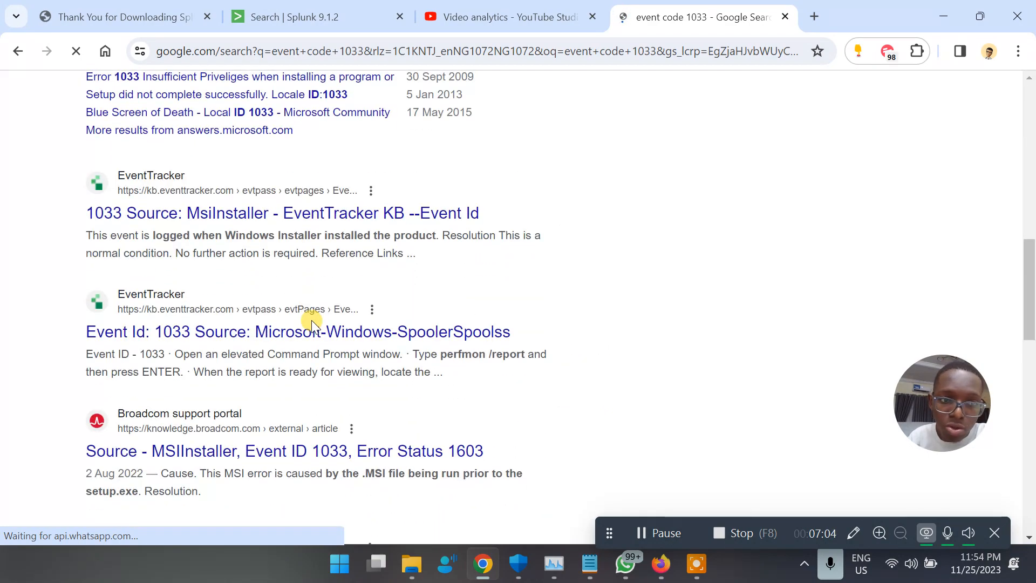
scroll(312, 320, up, 11)
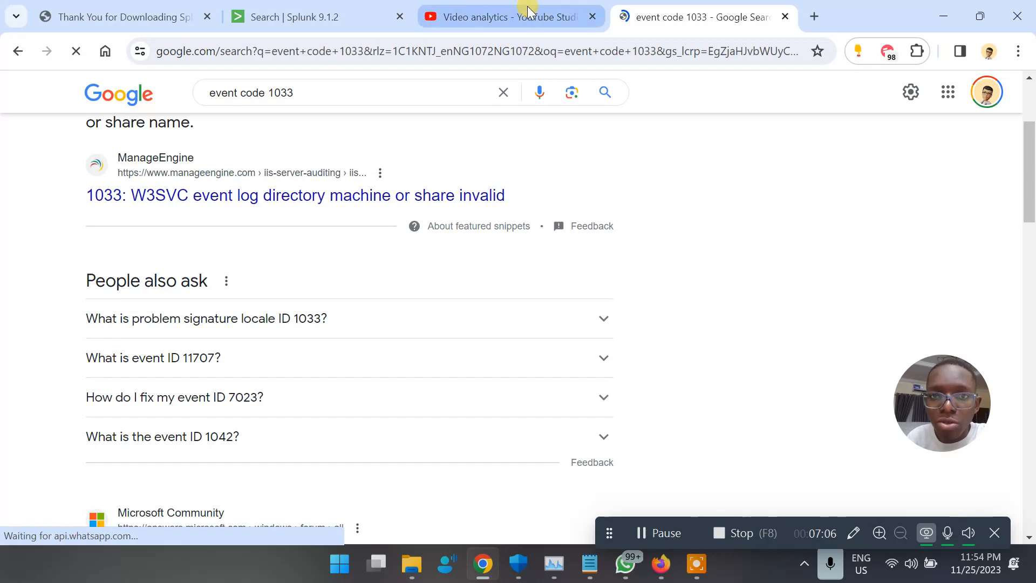
On the Splunk tab, expand the first event to show all 15 lines.
click(311, 11)
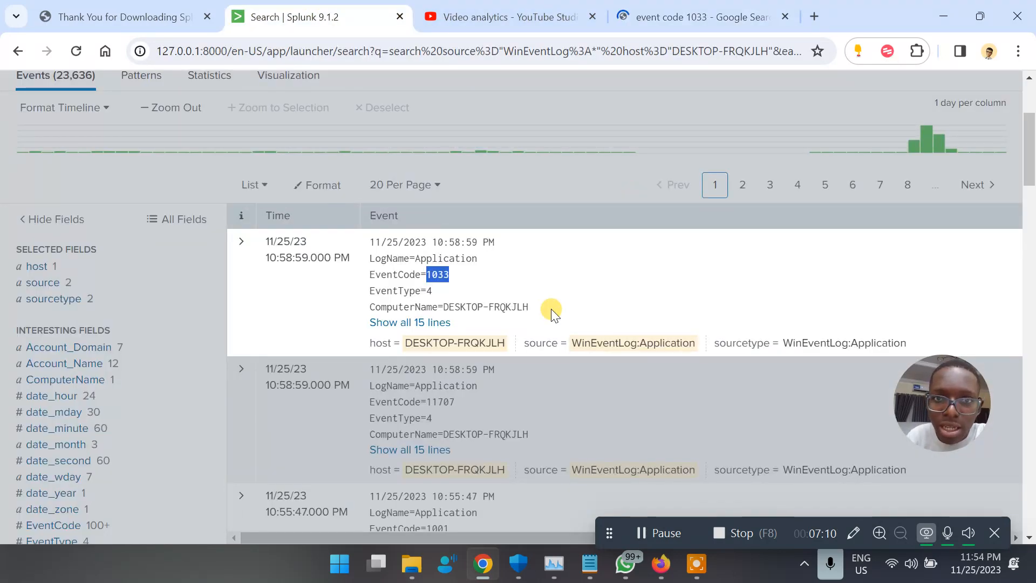
scroll(551, 309, down, 1)
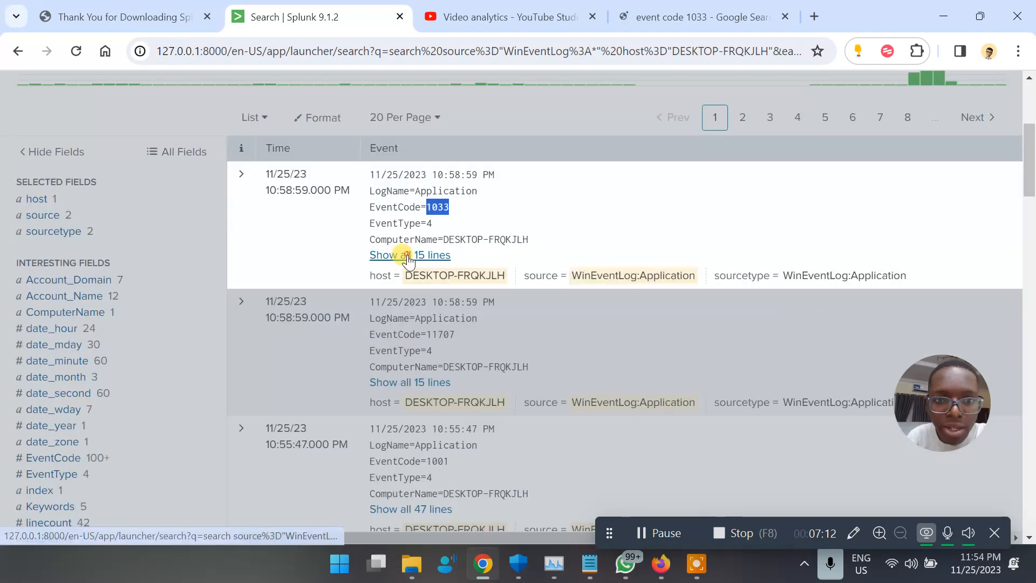
click(412, 256)
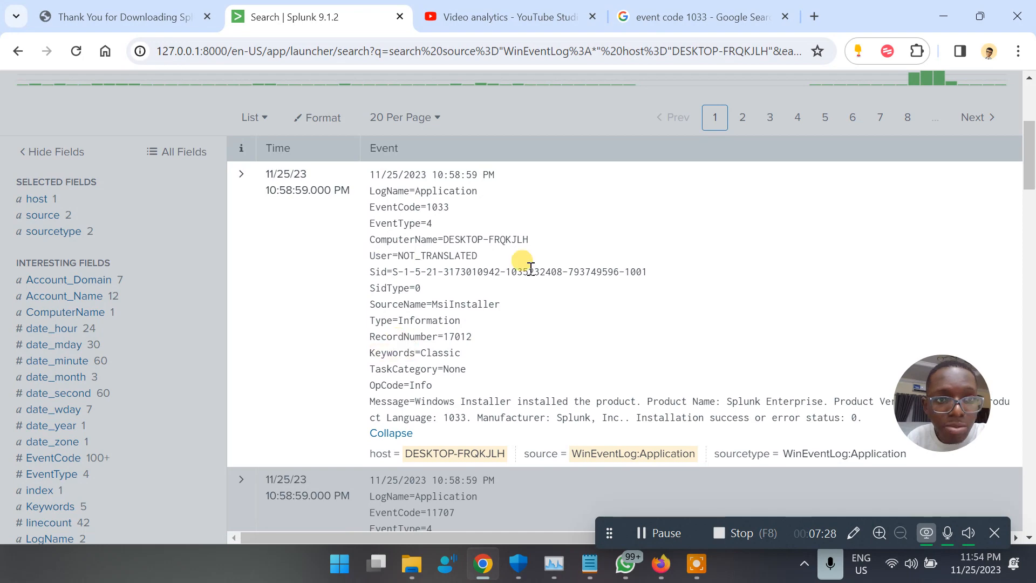
scroll(530, 268, up, 5)
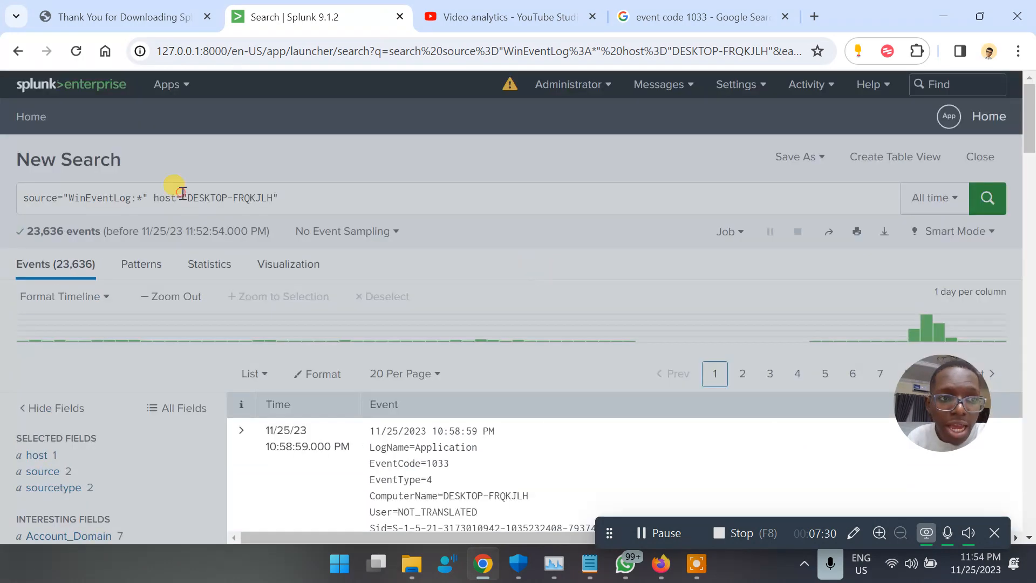
Replace the search query with a lone * and run it over all events.
click(324, 197)
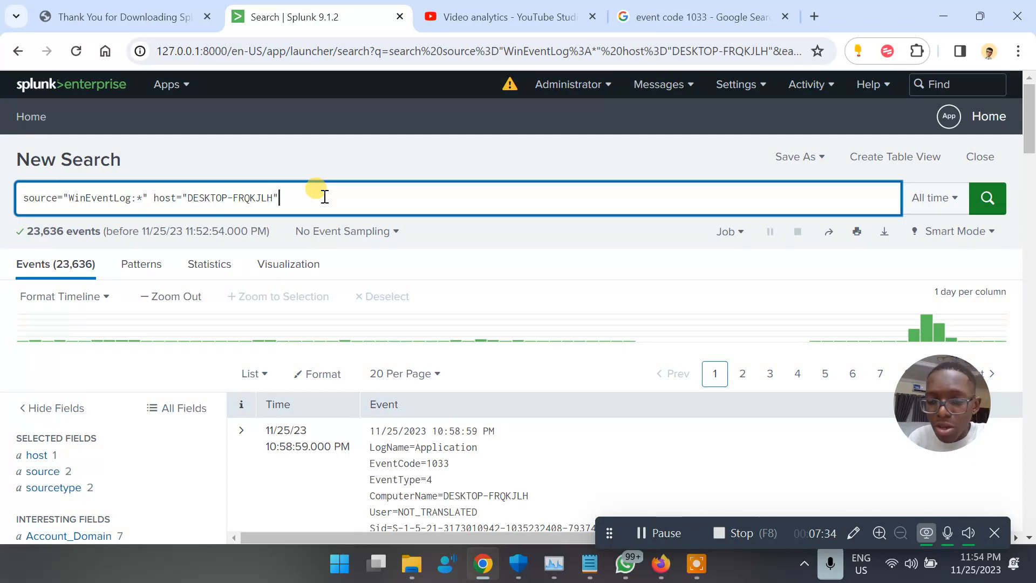
key(ctrl+a)
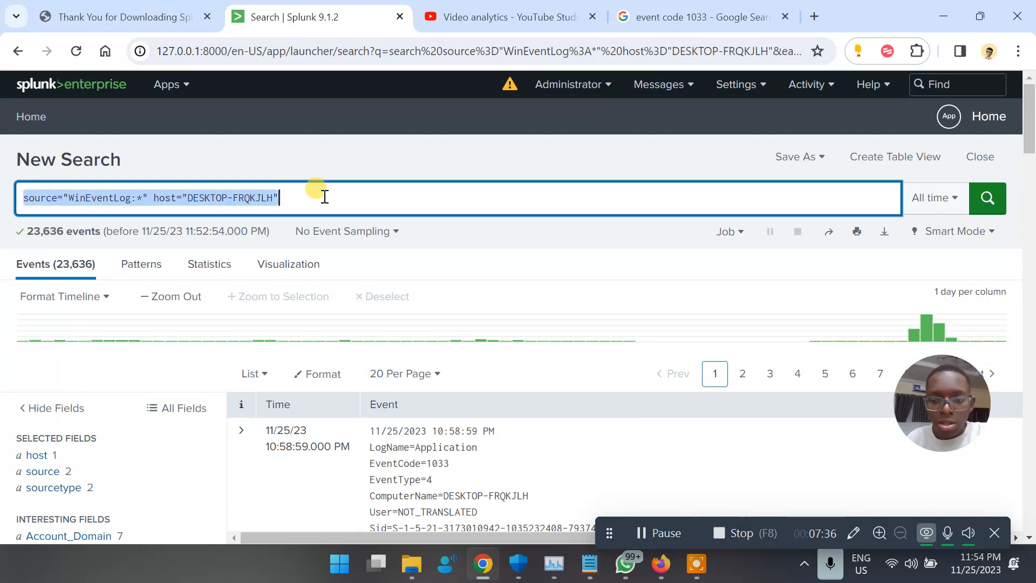
key(BackSpace)
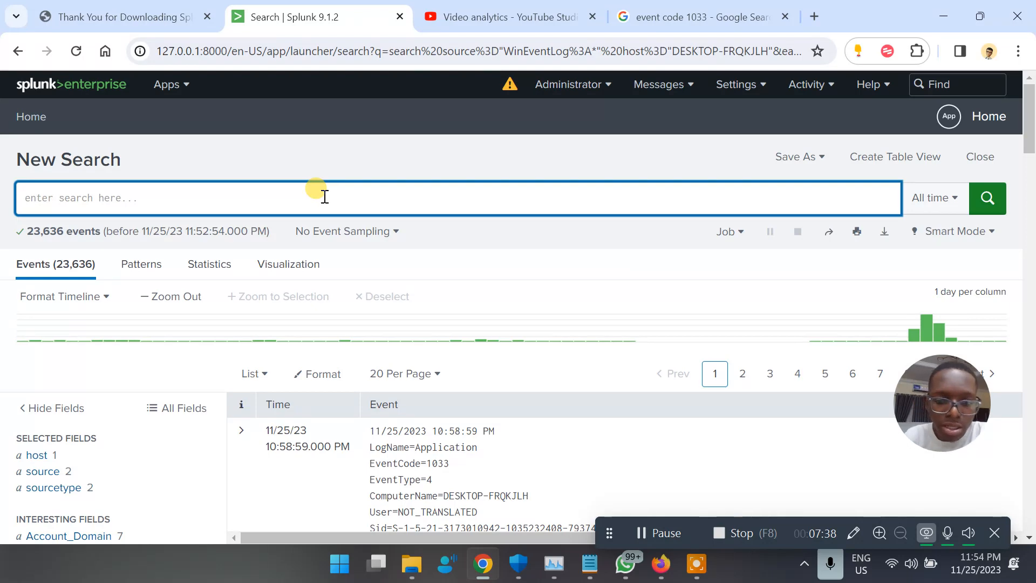
text(*)
key(Return)
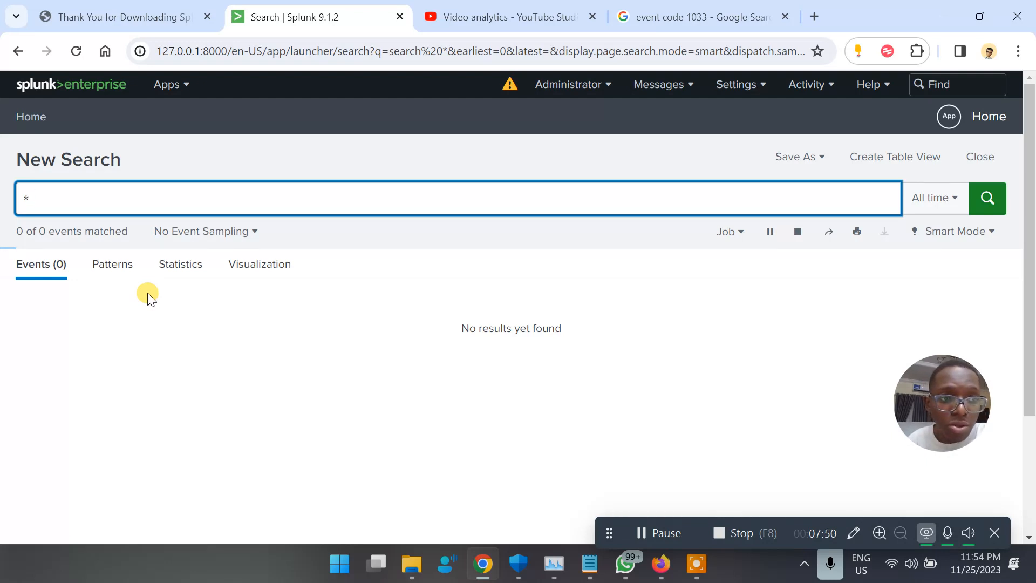
key(Return)
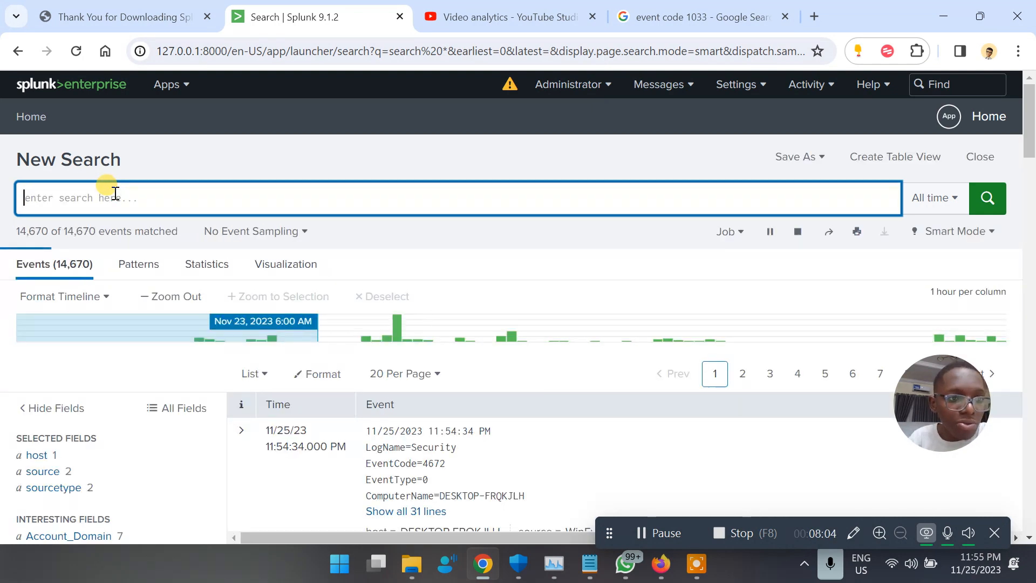
Open the filter menu for LogName=Security in the newest event.
scroll(252, 389, down, 2)
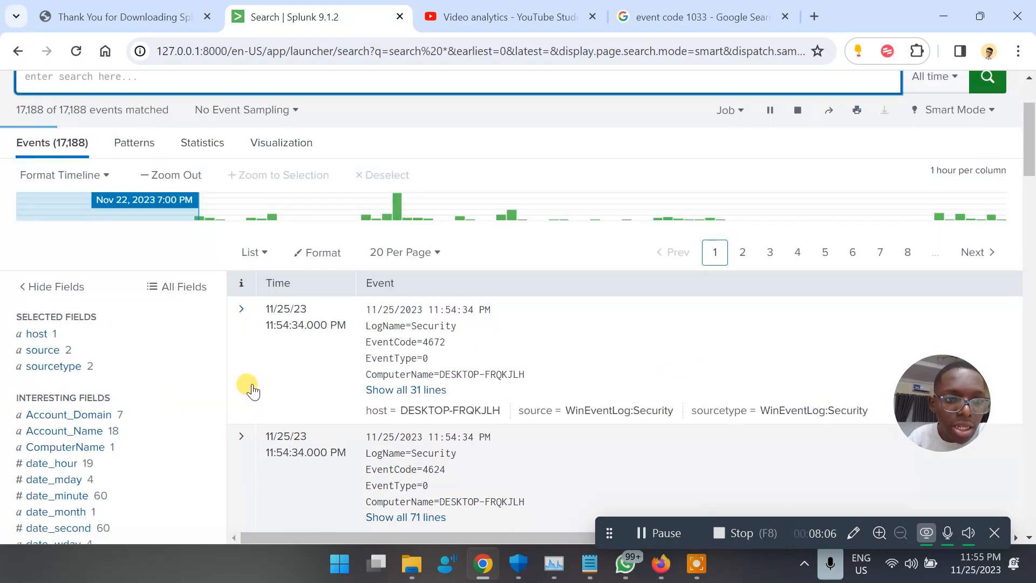
scroll(248, 386, up, 1)
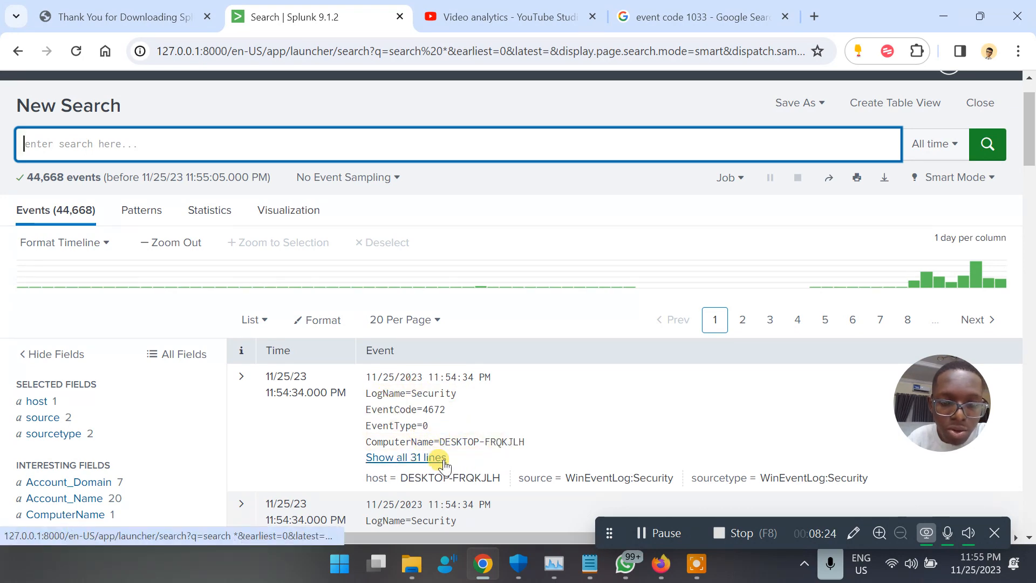
right_click(432, 392)
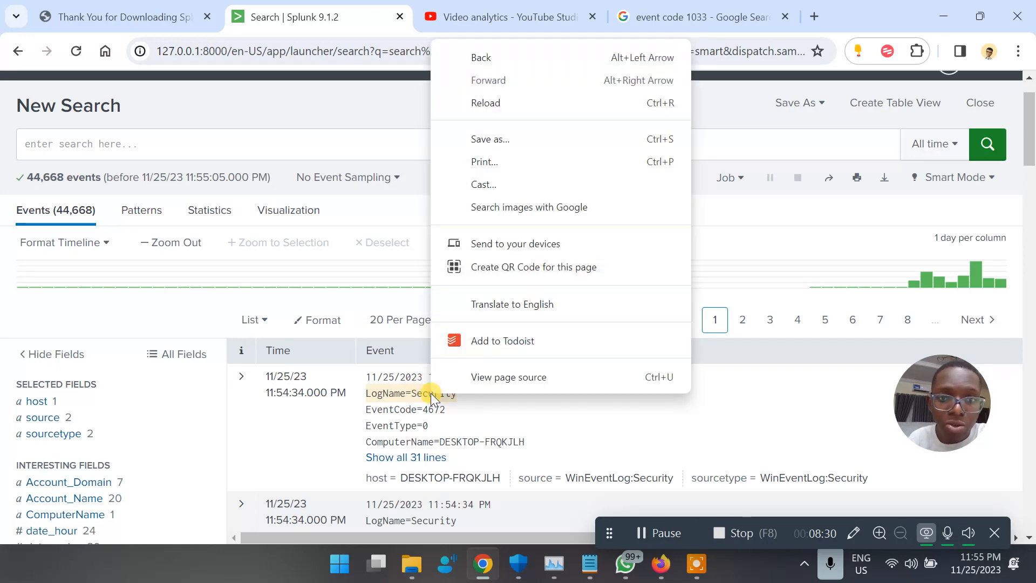
click(413, 395)
click(421, 395)
double_click(419, 393)
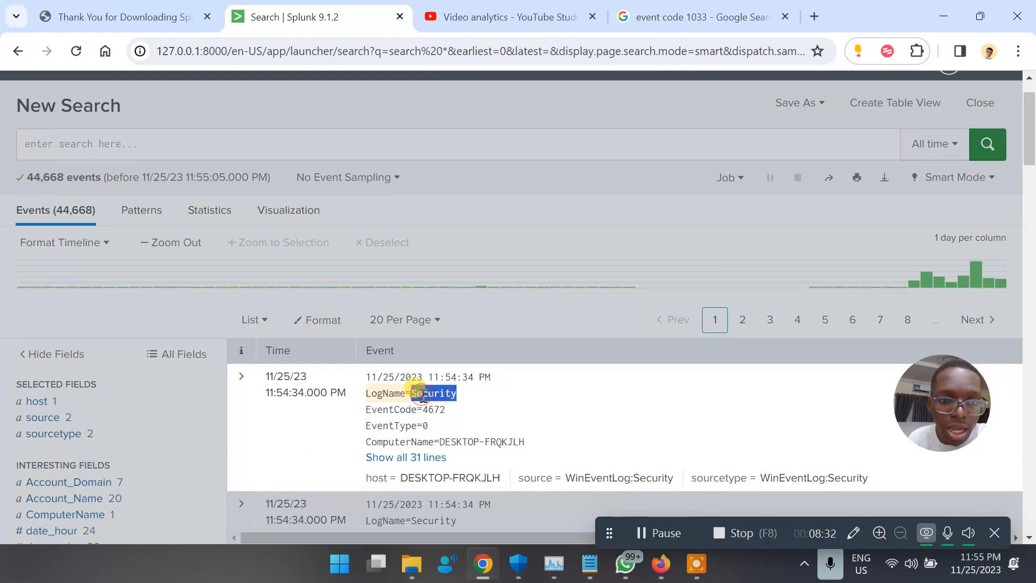
click(498, 410)
click(411, 393)
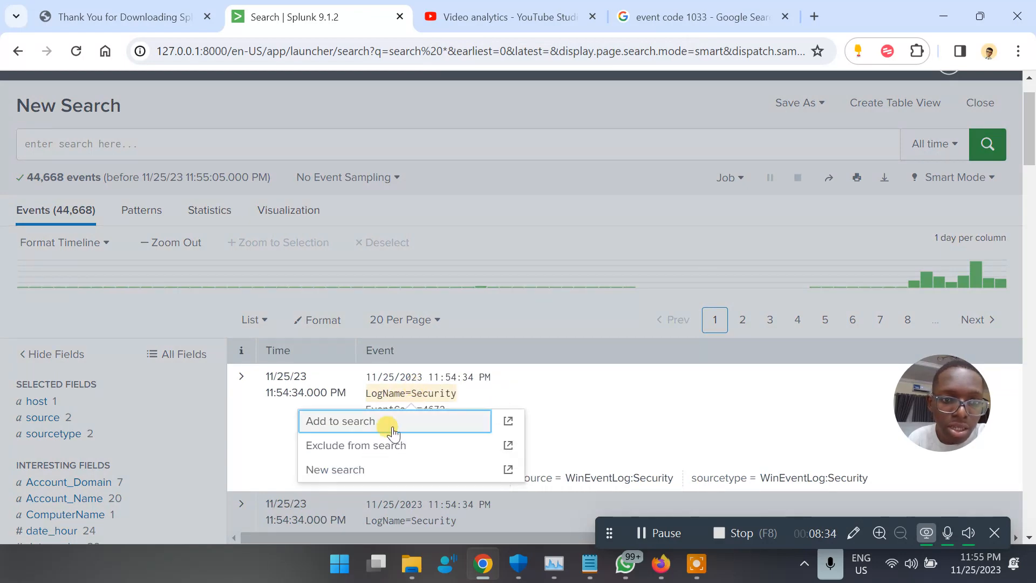
Add LogName=Security as a search filter, narrowing results to 33,072 events.
click(361, 421)
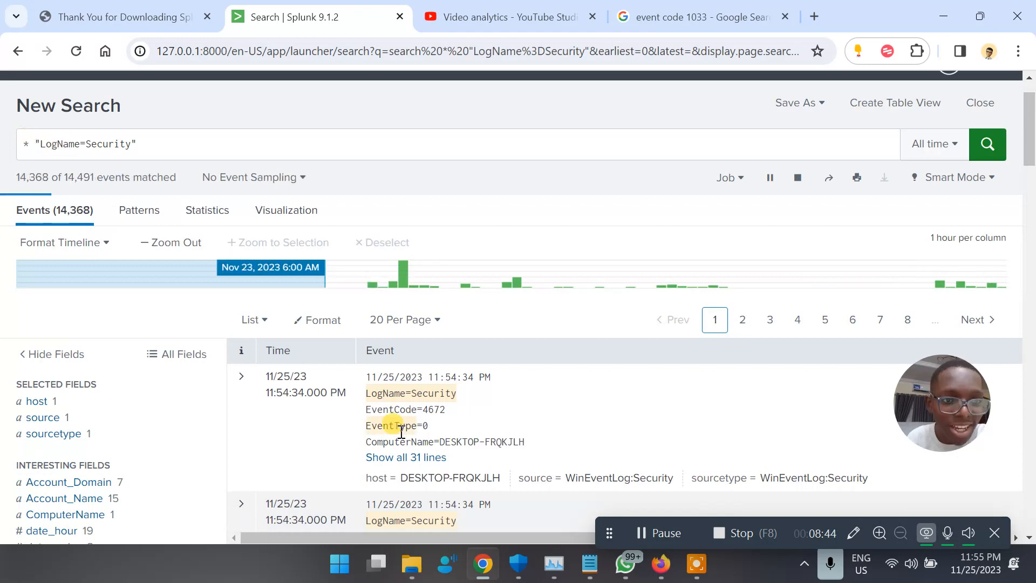
scroll(399, 431, down, 2)
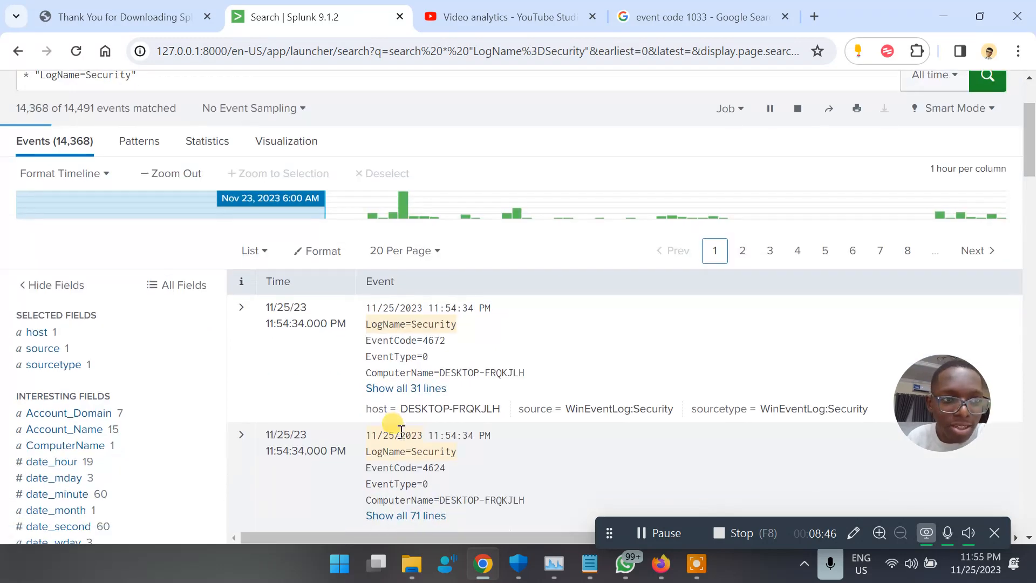
scroll(401, 431, up, 3)
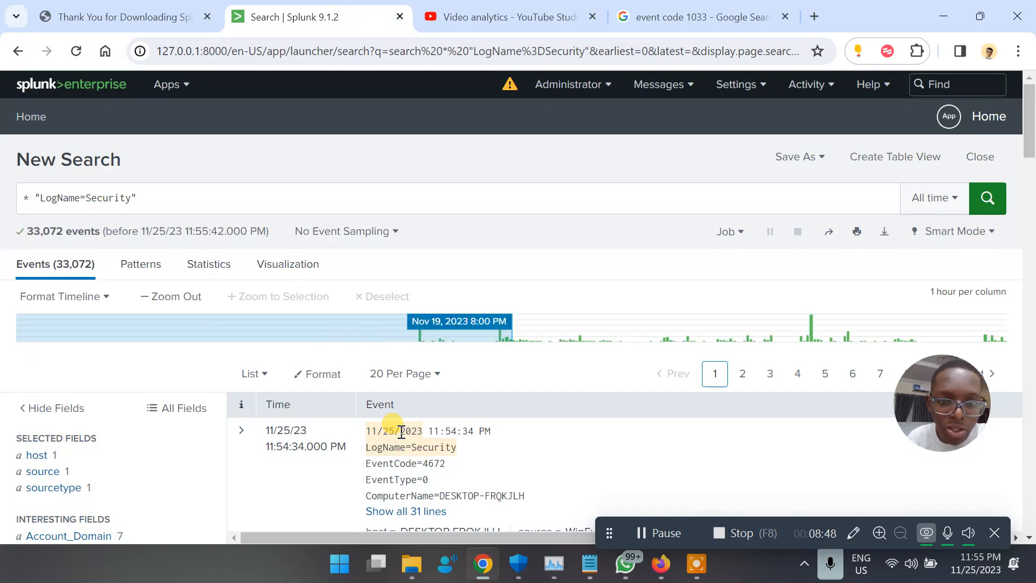
scroll(401, 431, down, 6)
scroll(400, 434, up, 4)
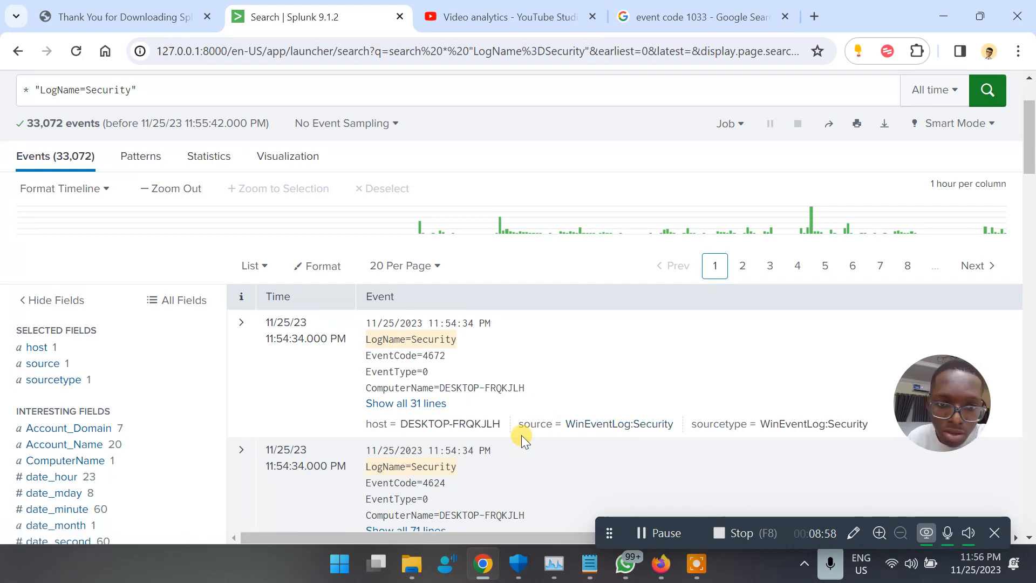
Open the filtering options for EventCode=4672 in the first event.
click(459, 424)
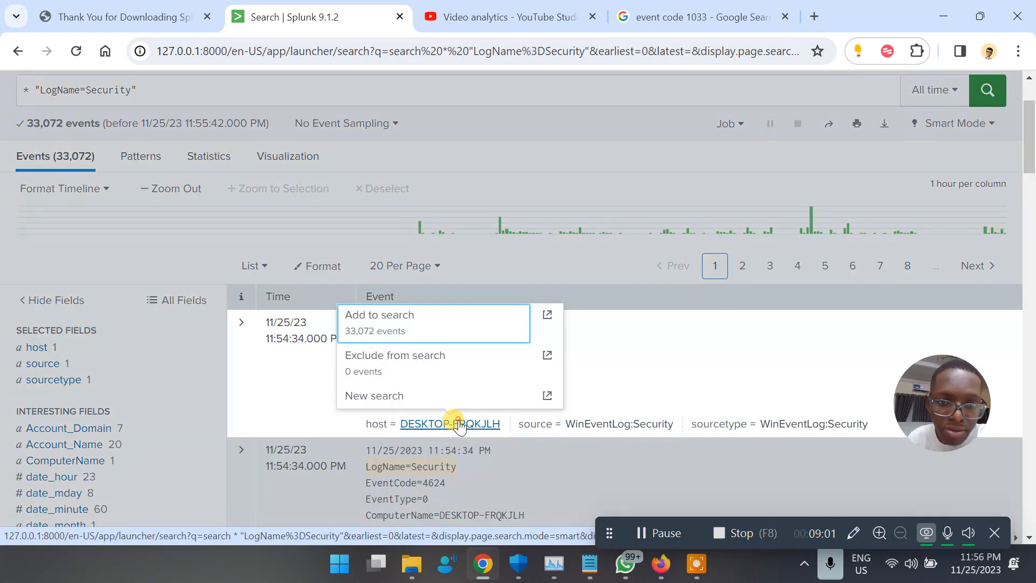
click(290, 395)
click(455, 368)
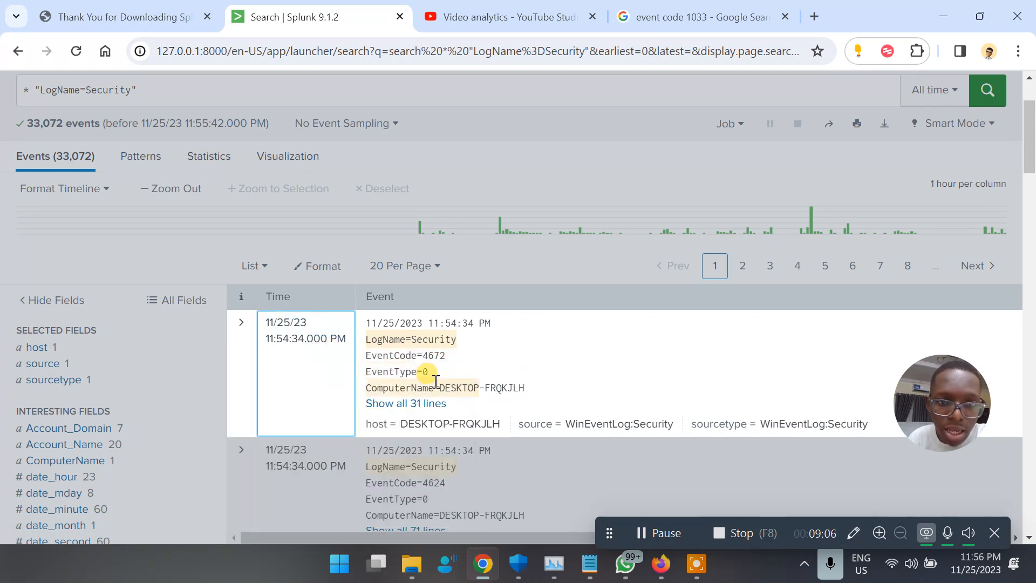
click(438, 354)
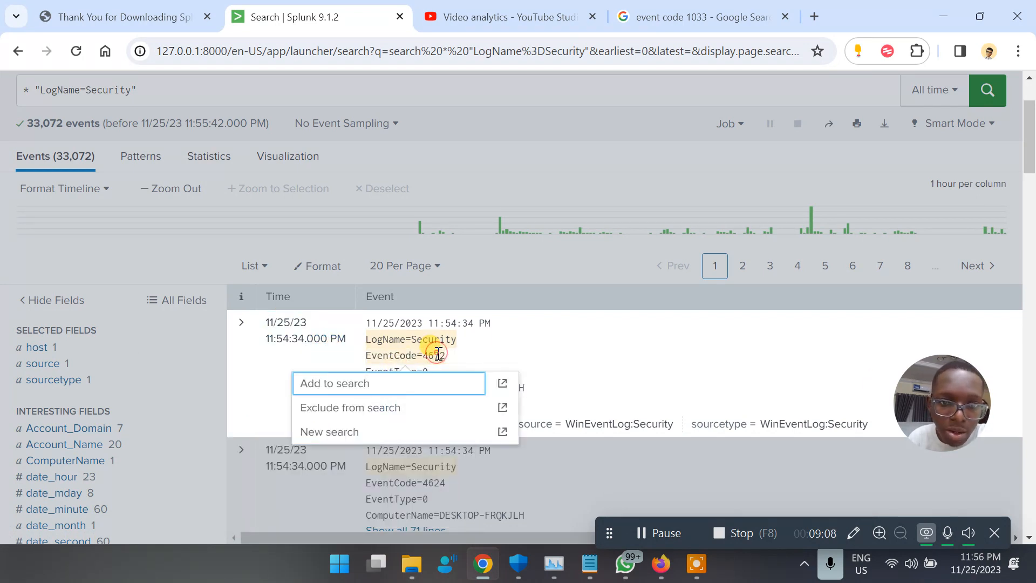
Add EventCode=4672 to the search and expand the 11:18:47 event's fields.
click(363, 389)
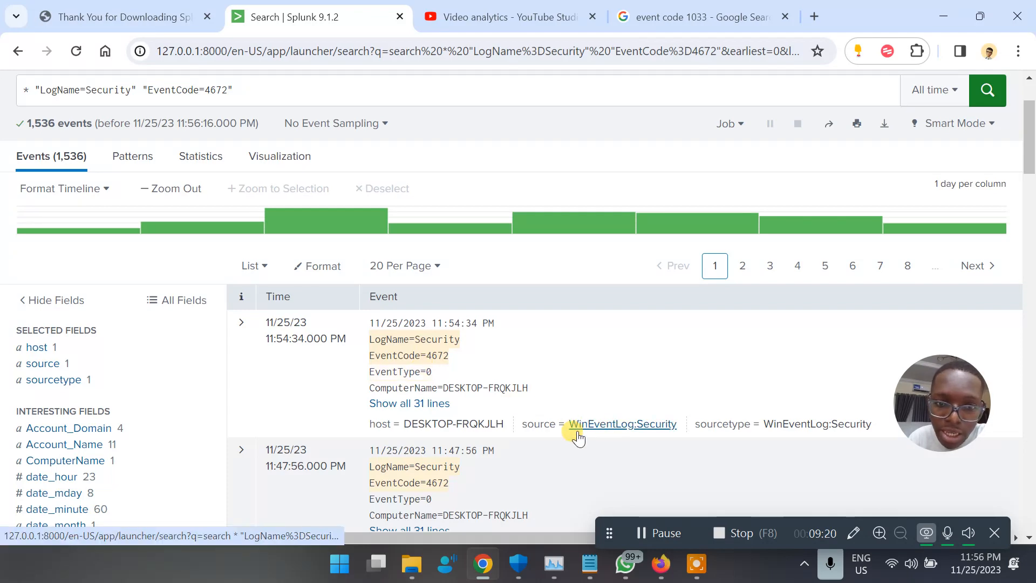
scroll(398, 432, down, 10)
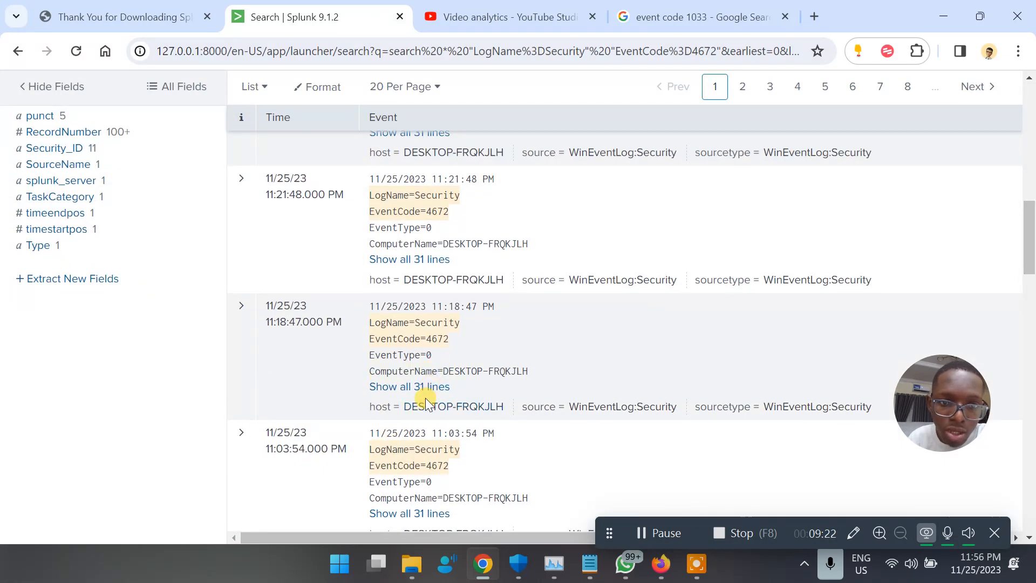
click(410, 387)
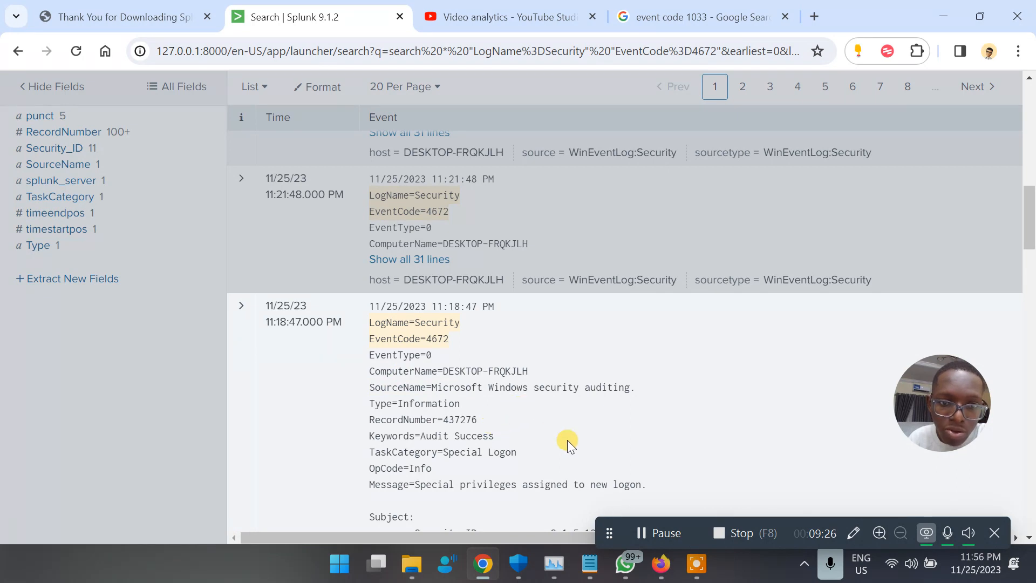
scroll(567, 439, down, 1)
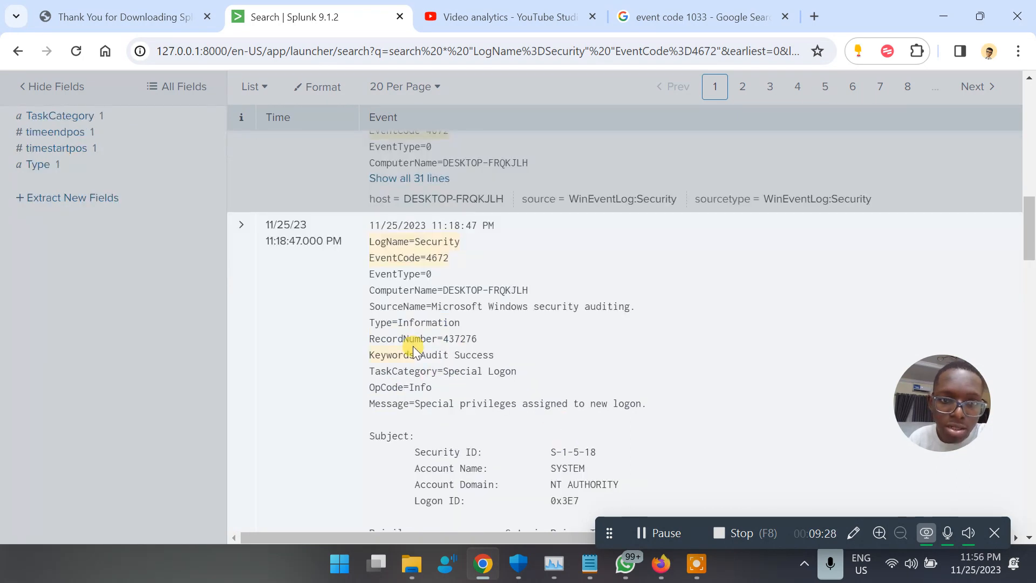
Open the filtering options for the Keywords=Audit Success field.
drag(369, 355, 494, 355)
click(462, 356)
right_click(460, 355)
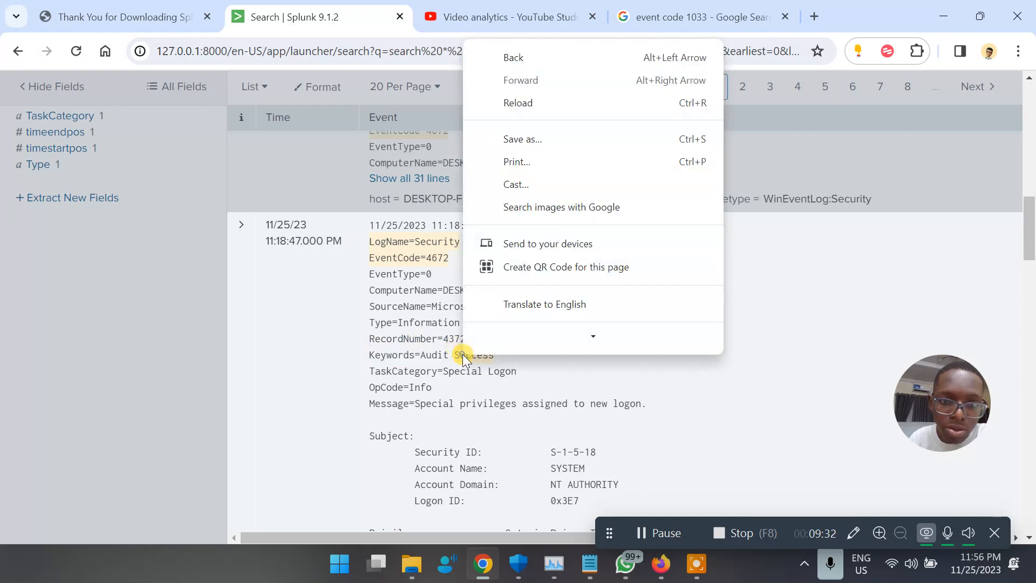
click(402, 356)
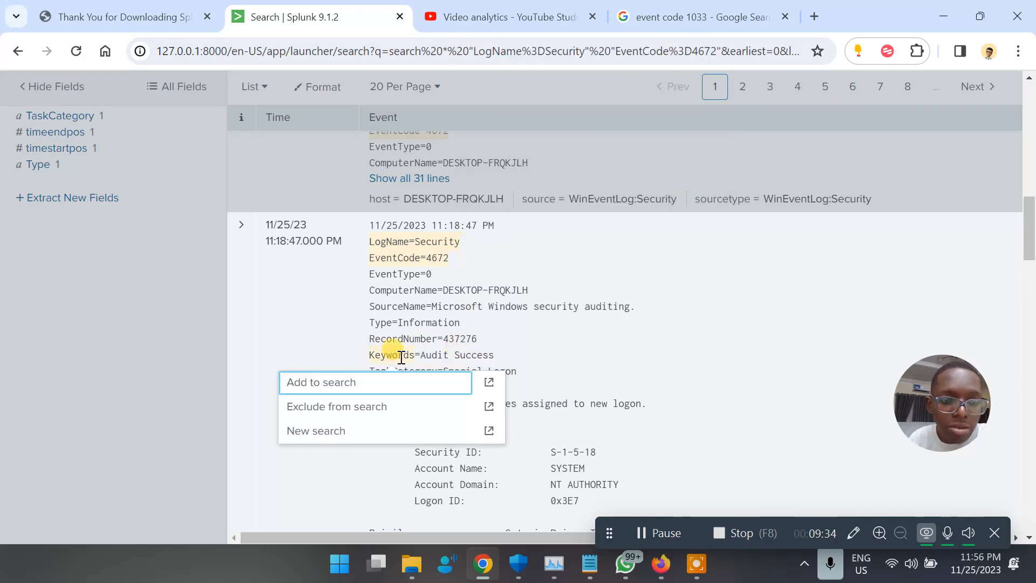
Append the quoted filter "Keywords=Audit Success" to the query and rerun it.
click(455, 384)
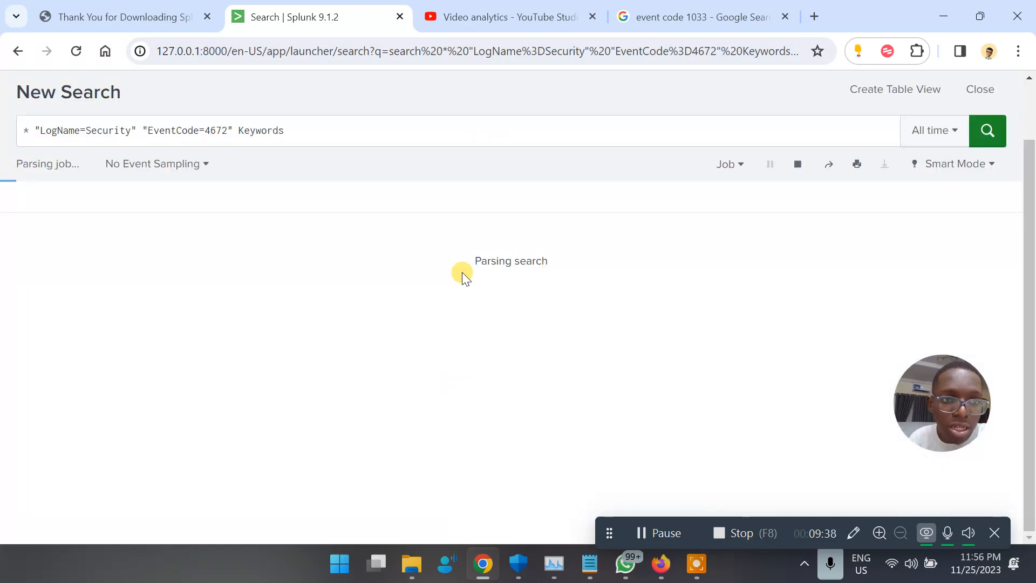
click(288, 130)
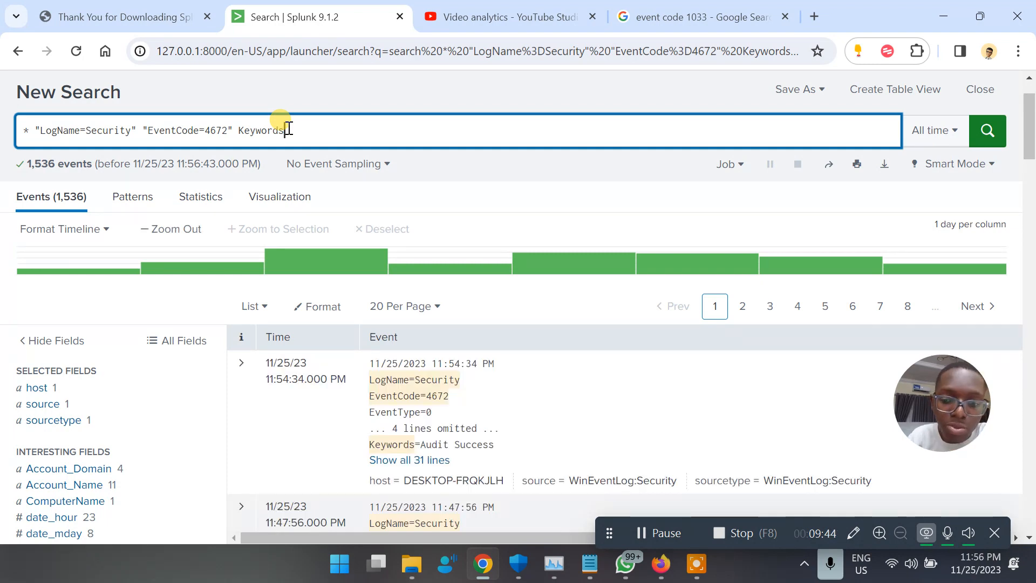
text(=)
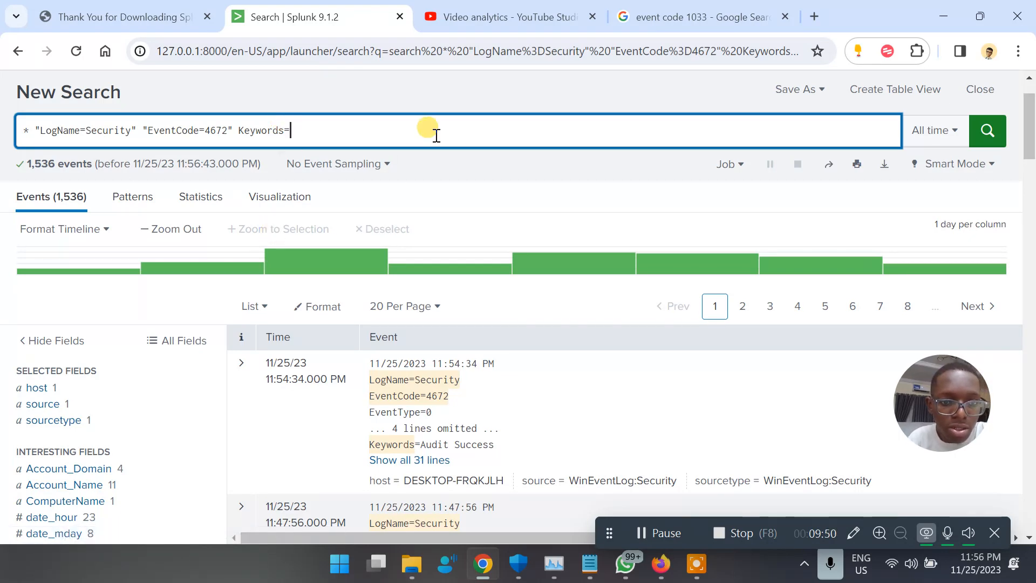
text(Audit )
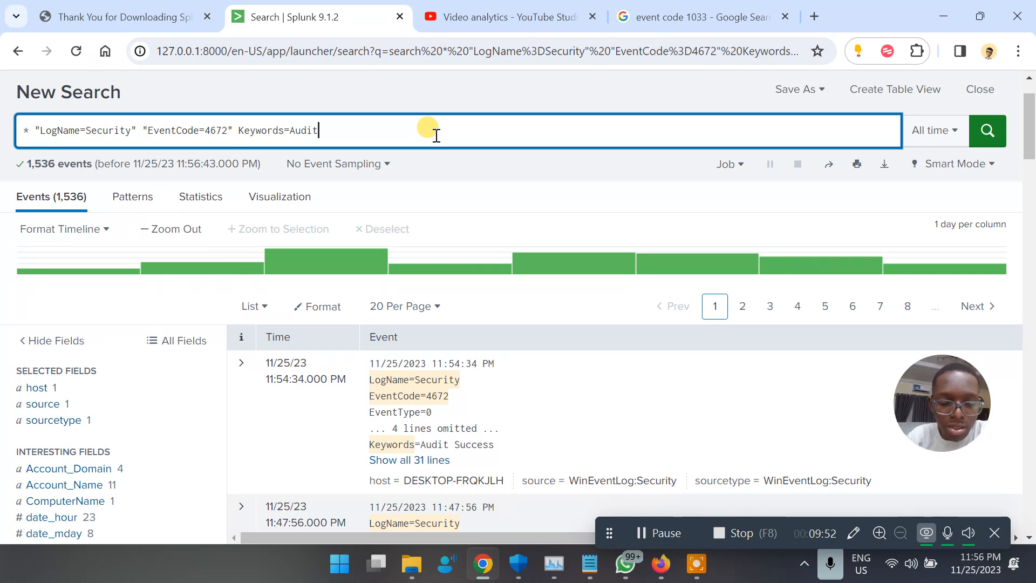
text(Succe)
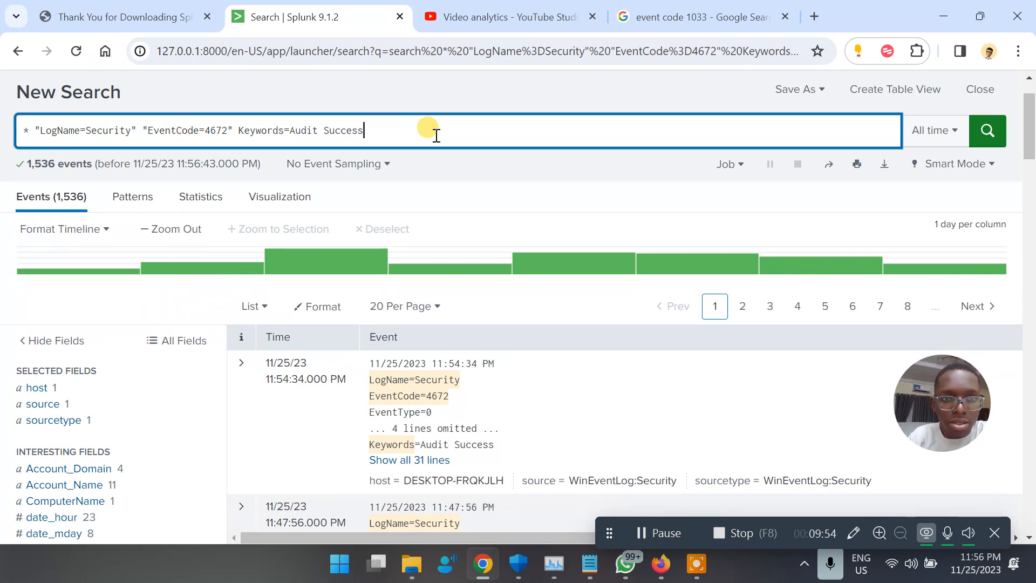
text(ss)
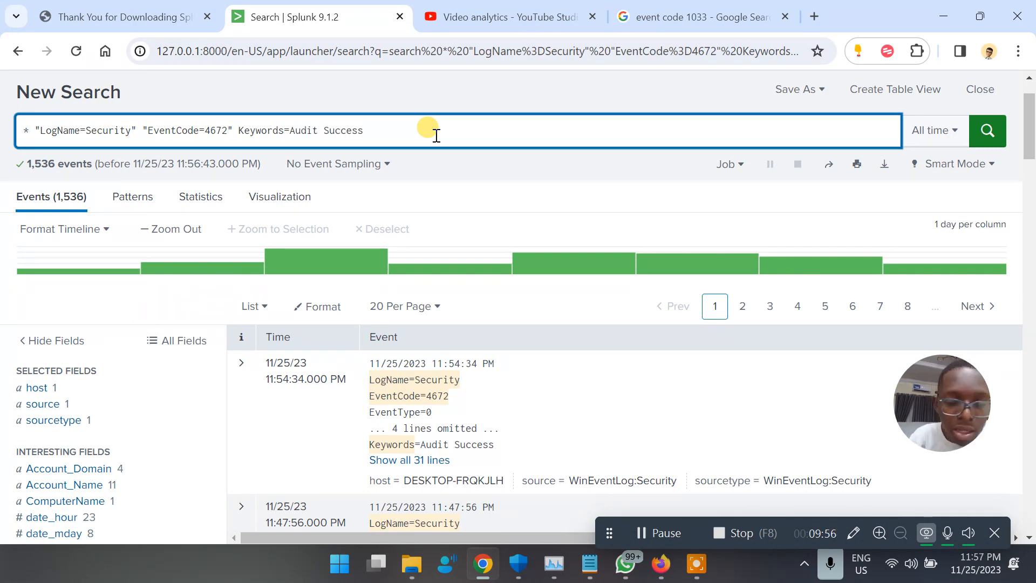
text(")
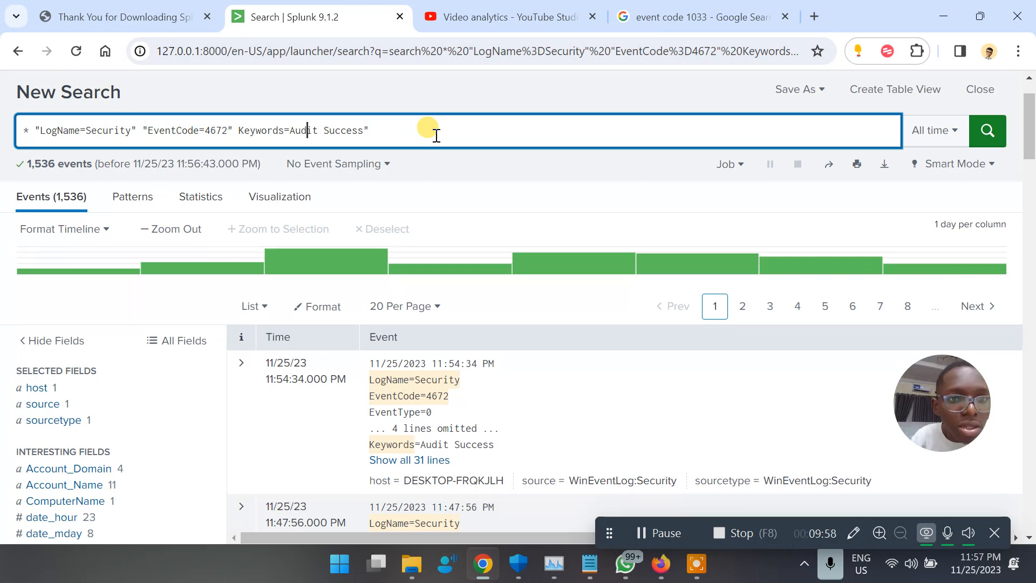
key(Left)
key(Left)
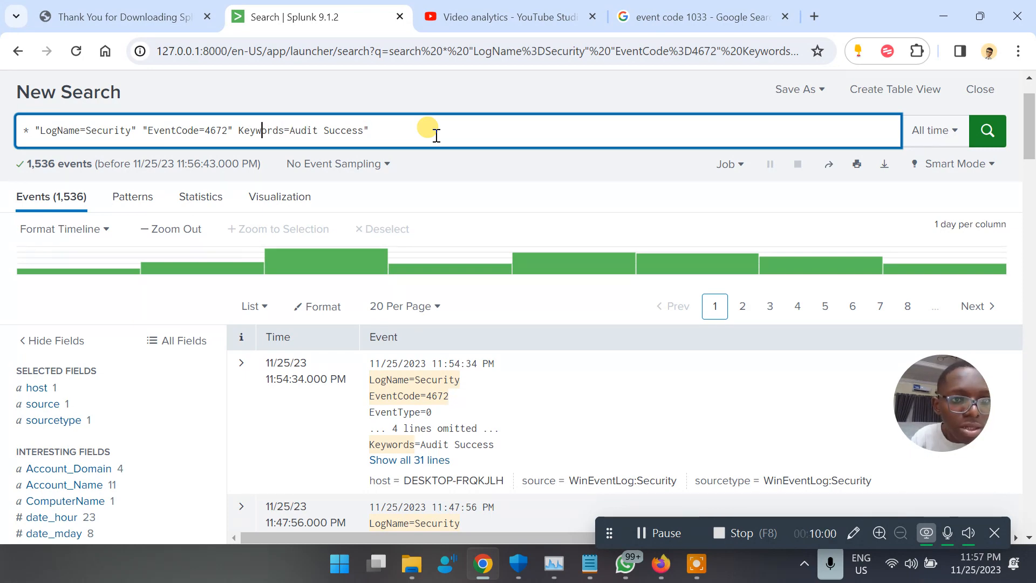
key(Left)
text(")
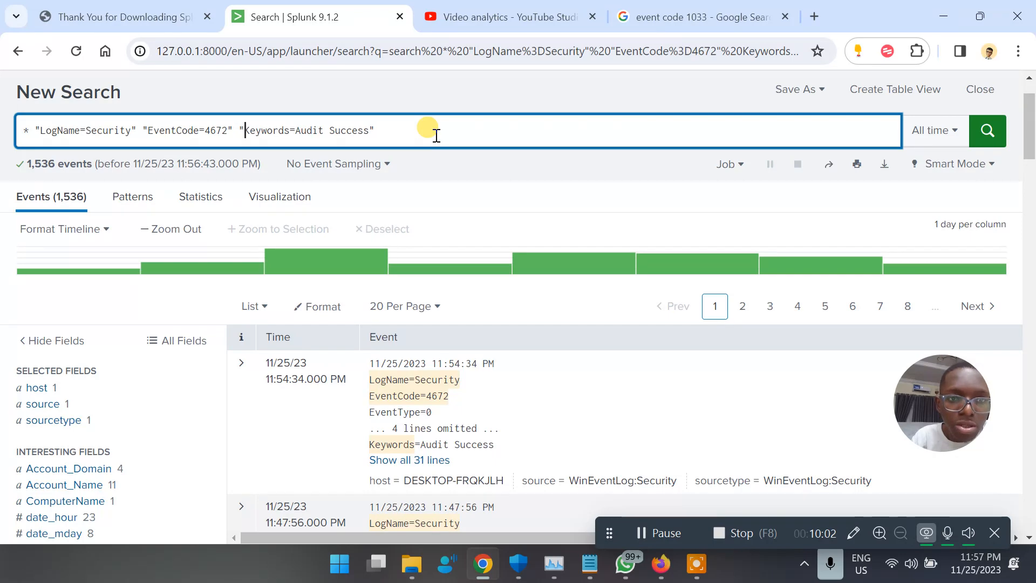
key(Return)
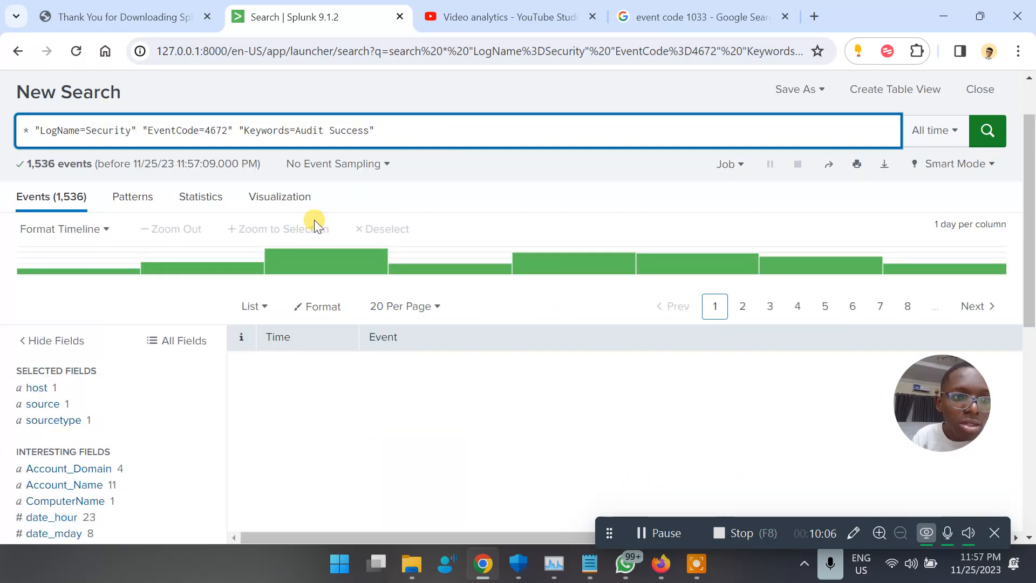
Expand the newest 4672 event to review its SYSTEM logon privilege list.
scroll(510, 387, down, 2)
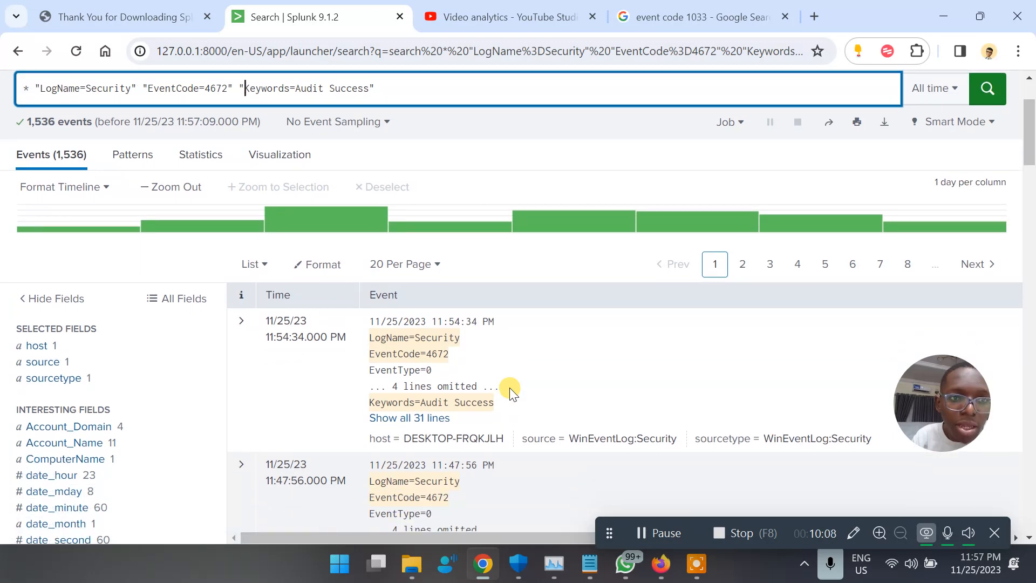
scroll(509, 387, up, 2)
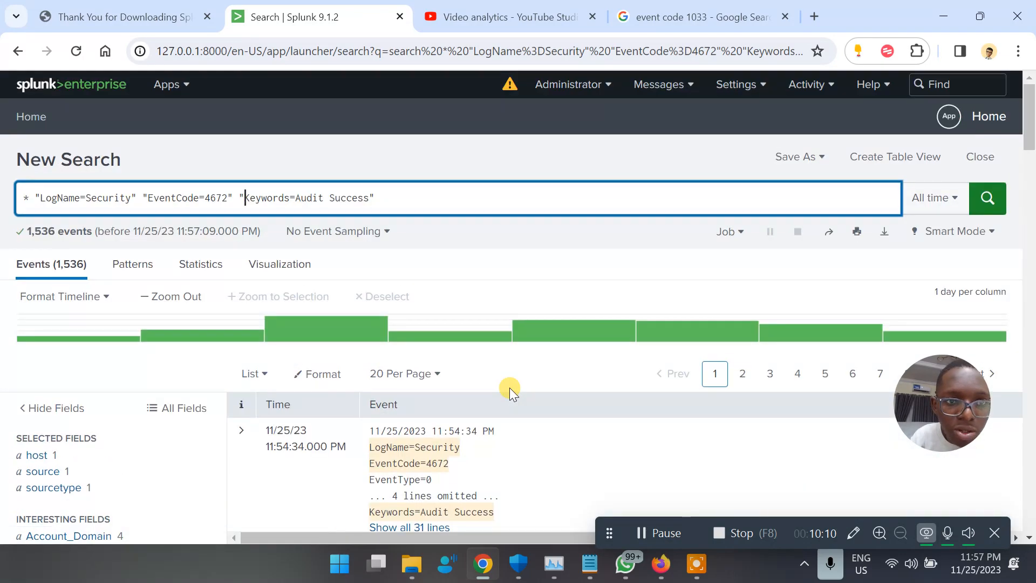
scroll(510, 387, down, 1)
scroll(509, 387, down, 20)
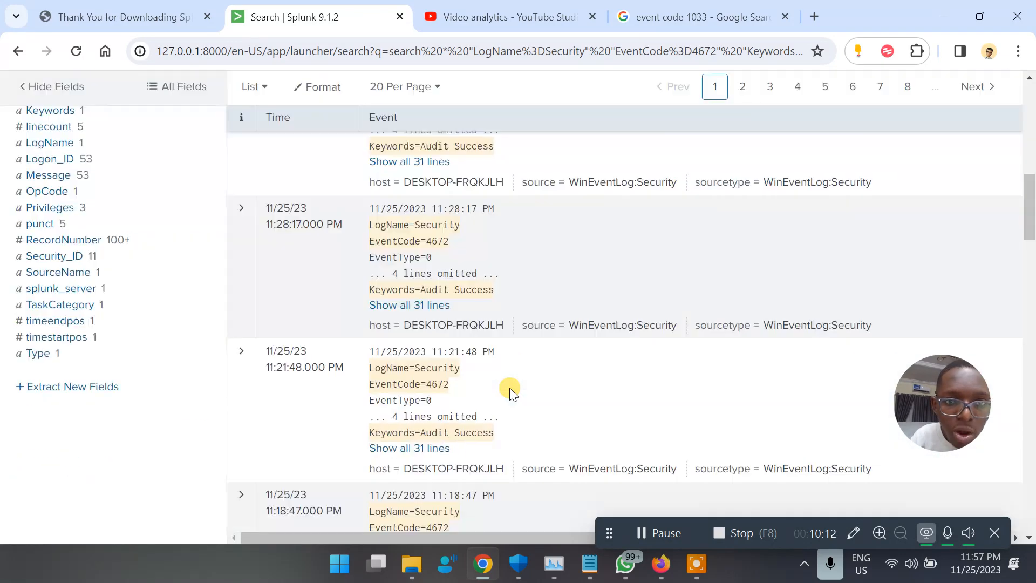
scroll(509, 388, down, 3)
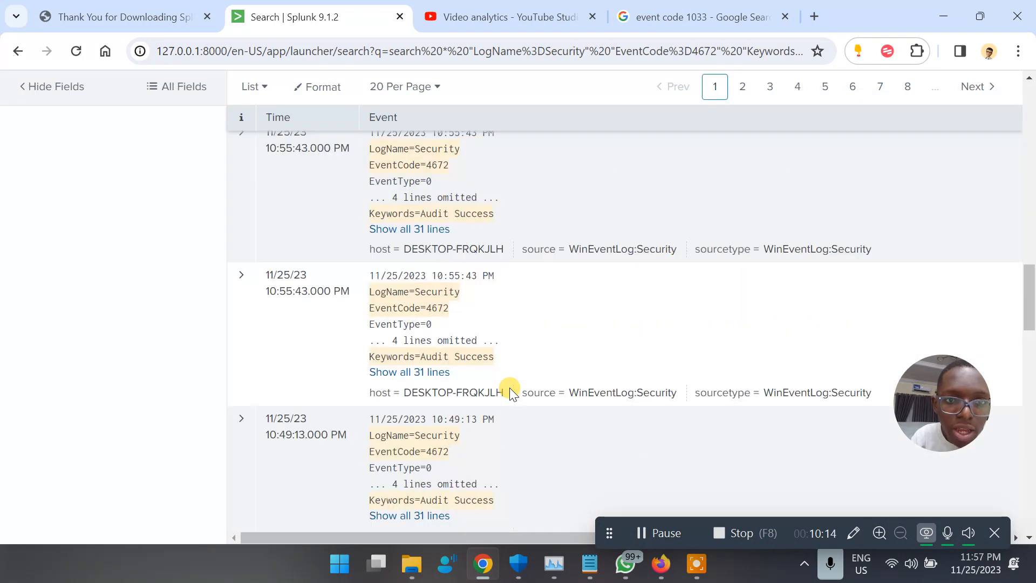
scroll(509, 388, up, 20)
scroll(509, 388, down, 5)
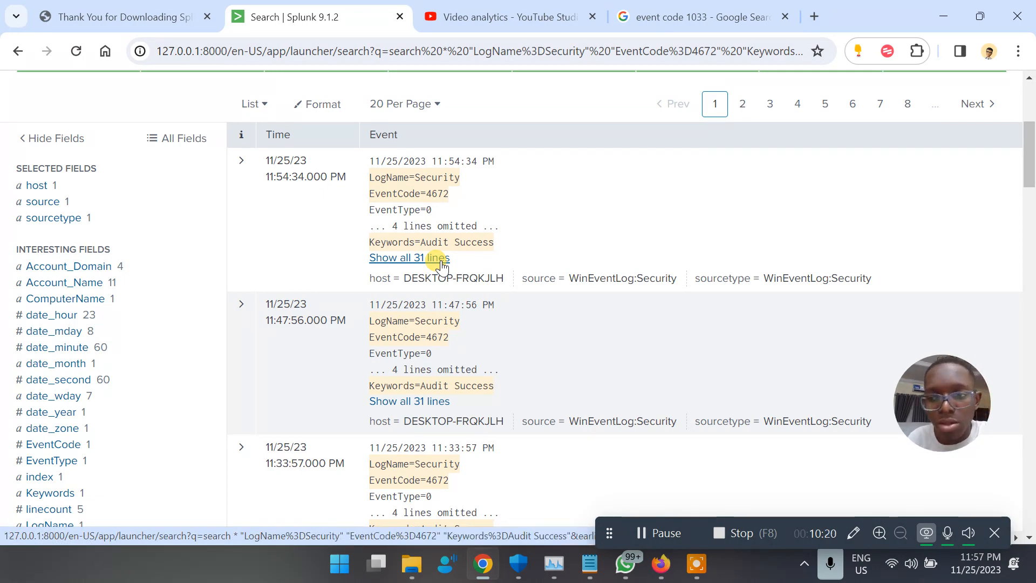
scroll(442, 264, up, 3)
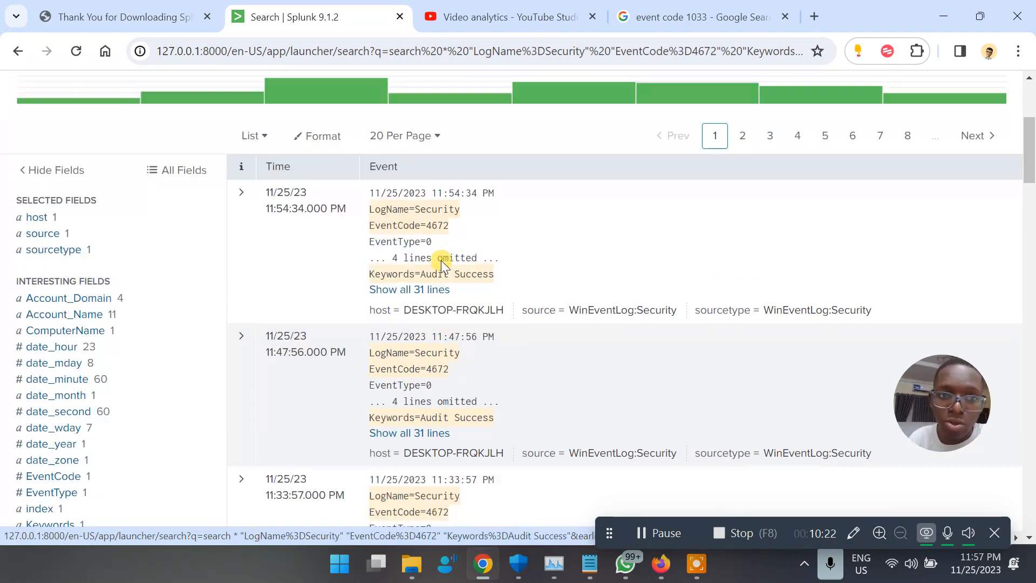
scroll(441, 260, down, 2)
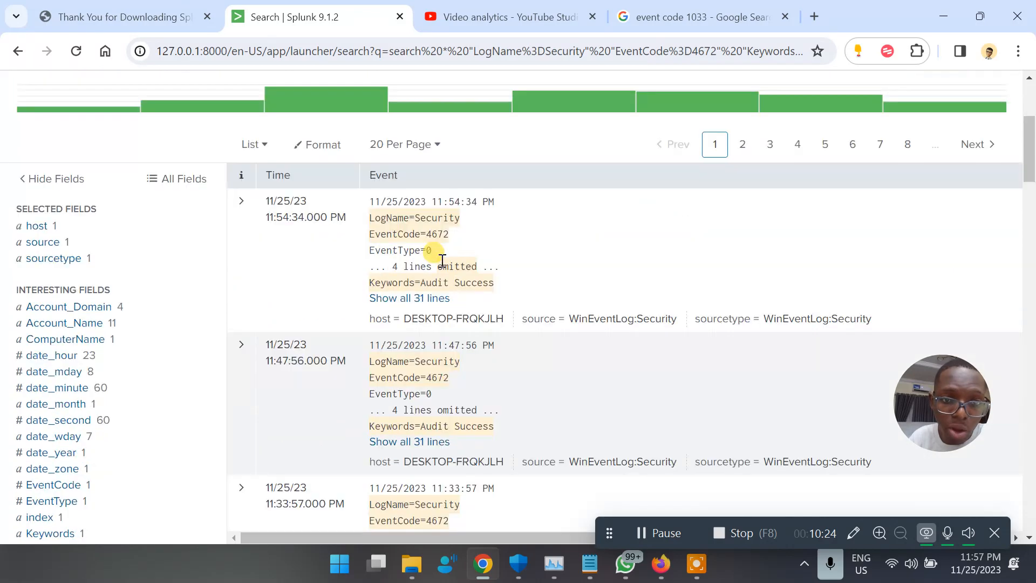
click(420, 296)
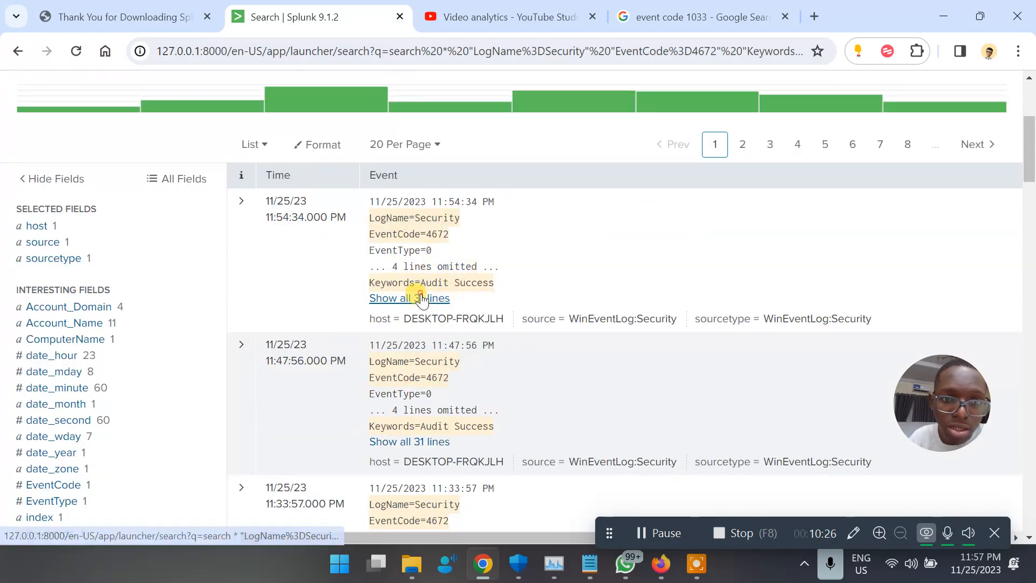
scroll(422, 293, down, 1)
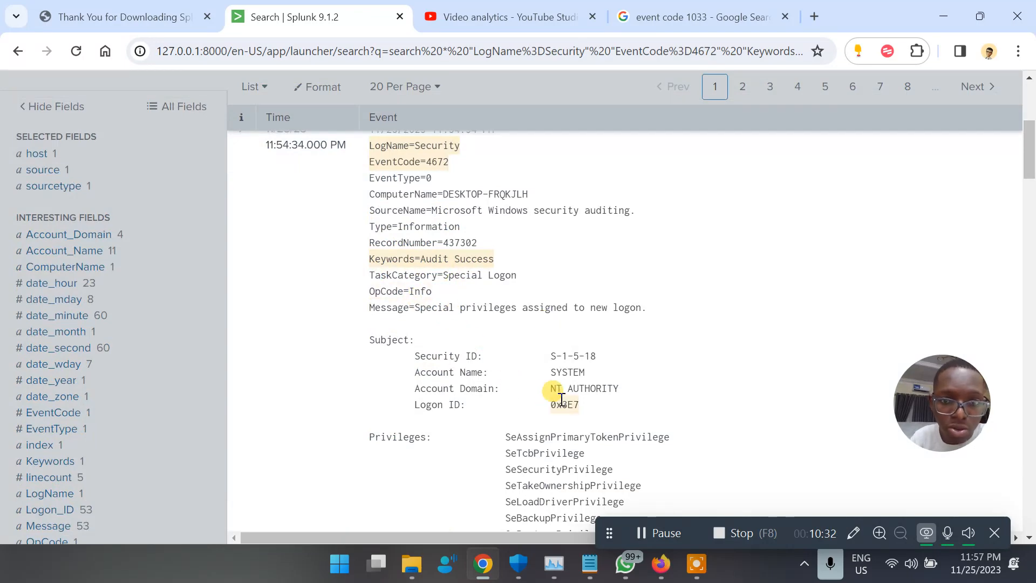
scroll(561, 399, down, 5)
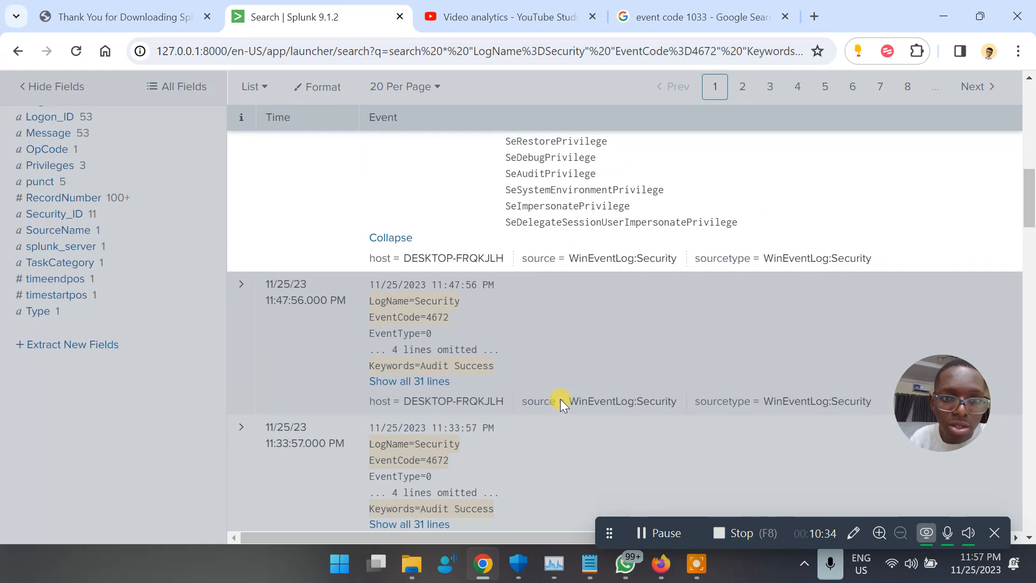
scroll(560, 399, up, 7)
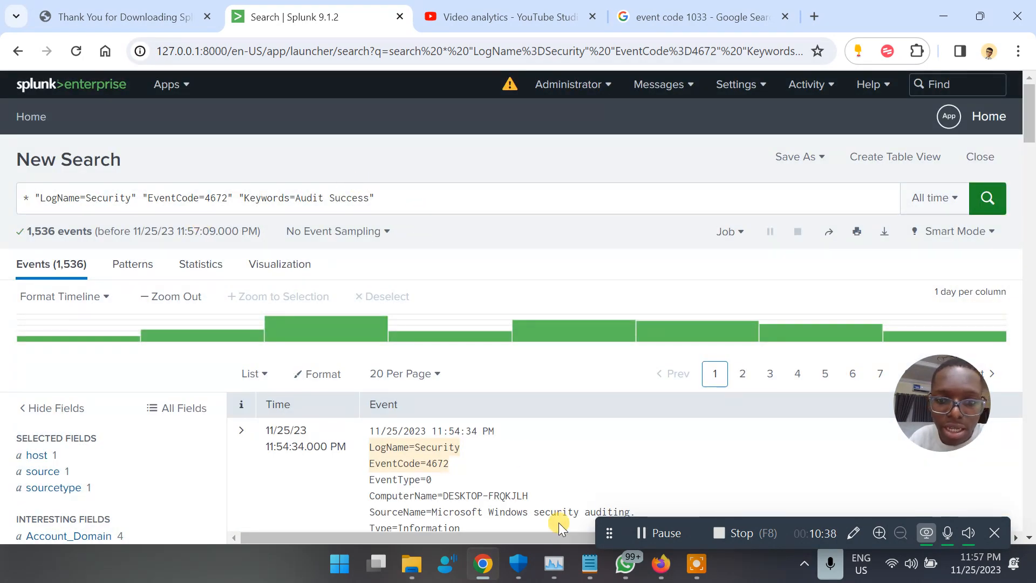
Clear the Windows Logs > Security log in Event Viewer, leaving only event 1102.
key(super)
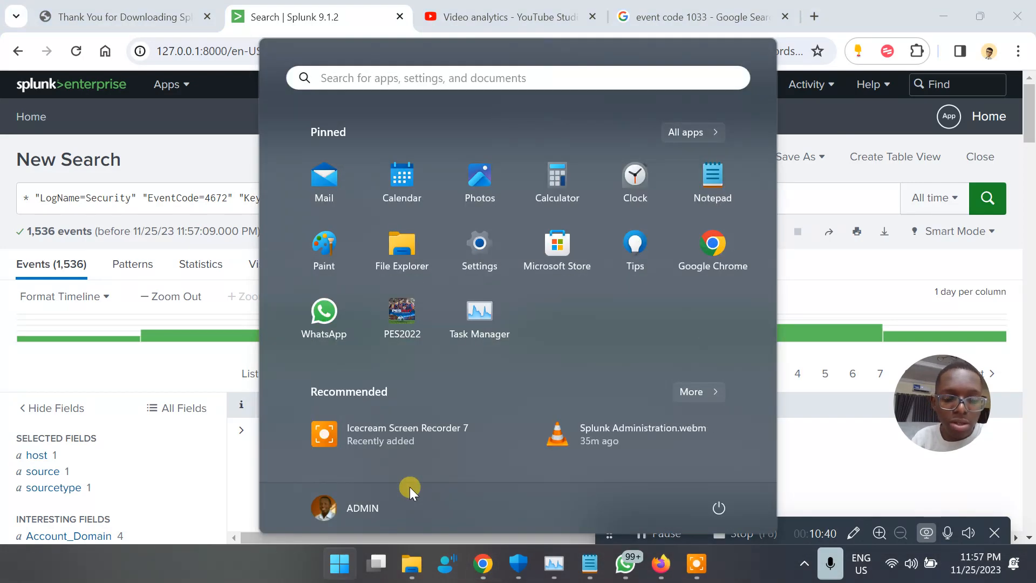
key(super)
key(super)
text(e)
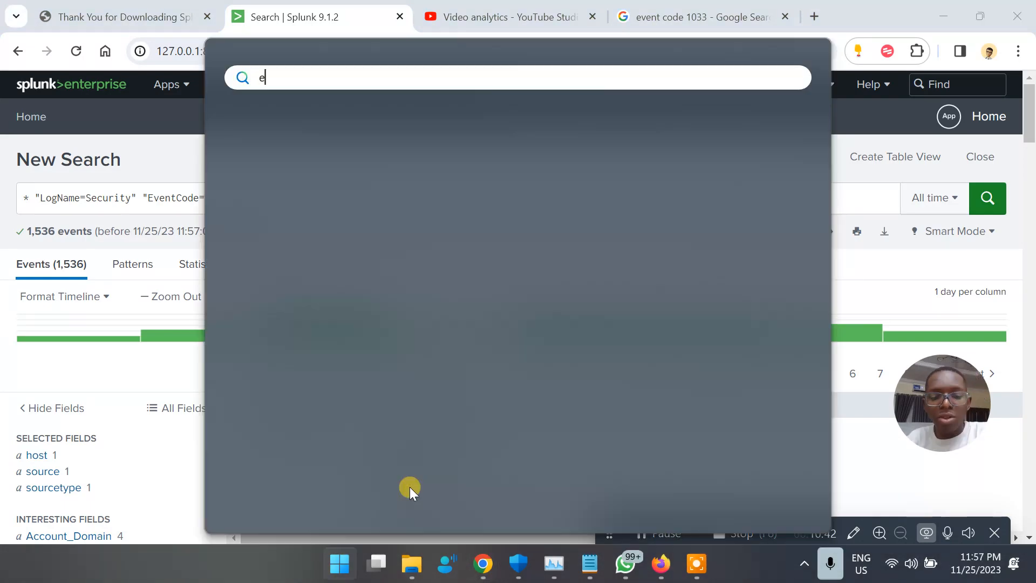
text(ven)
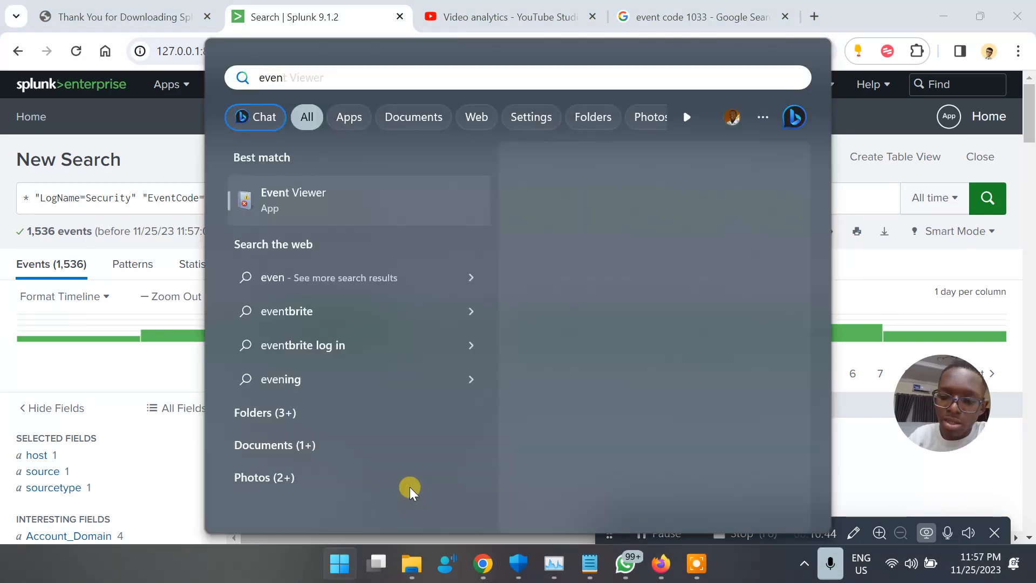
key(Escape)
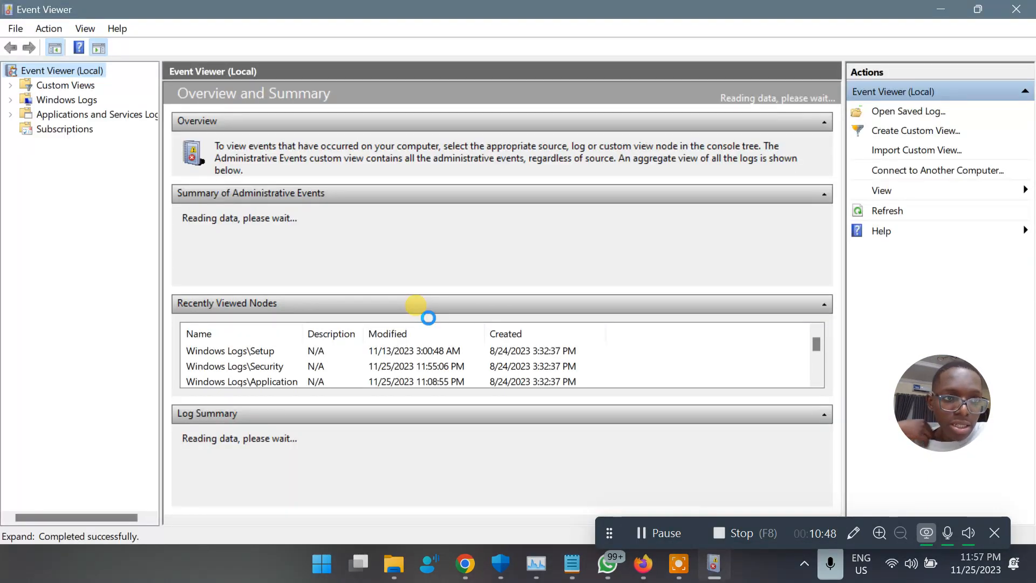
click(10, 99)
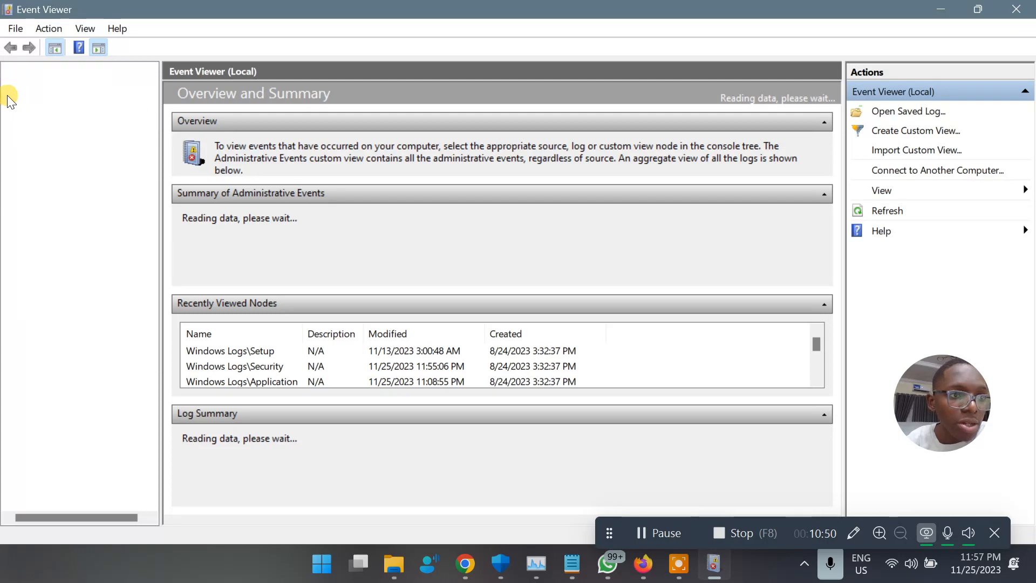
click(74, 141)
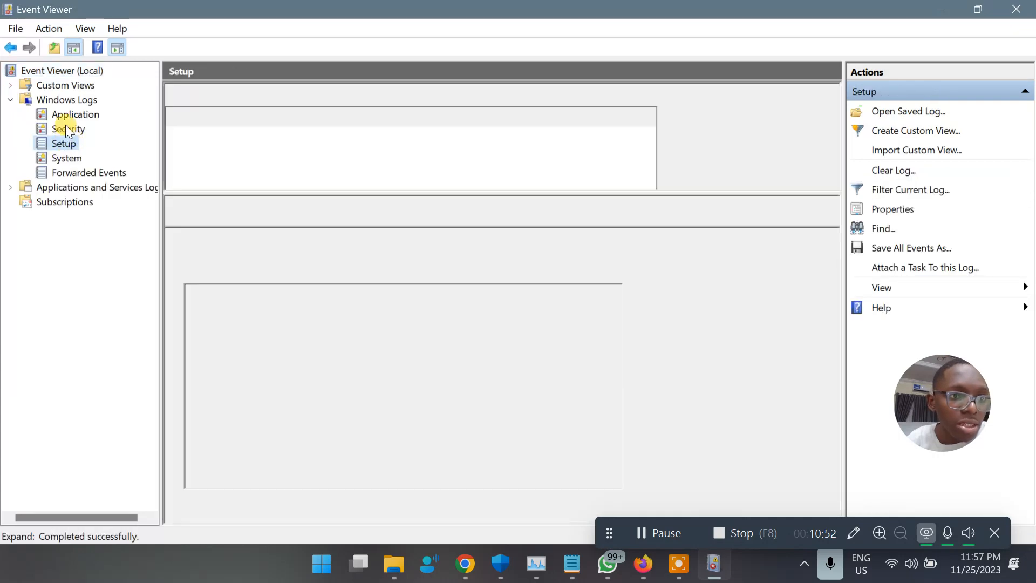
click(67, 129)
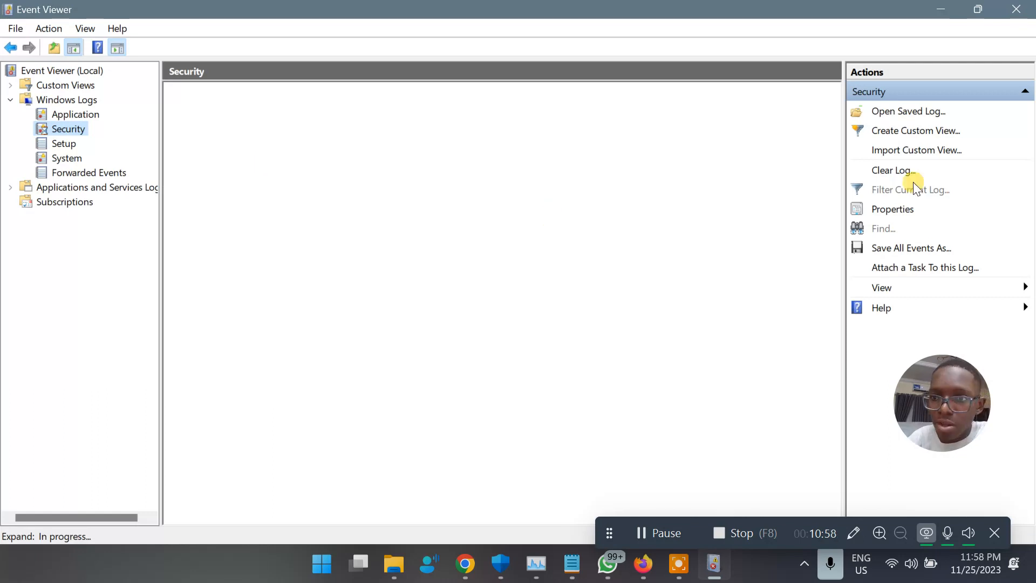
click(896, 171)
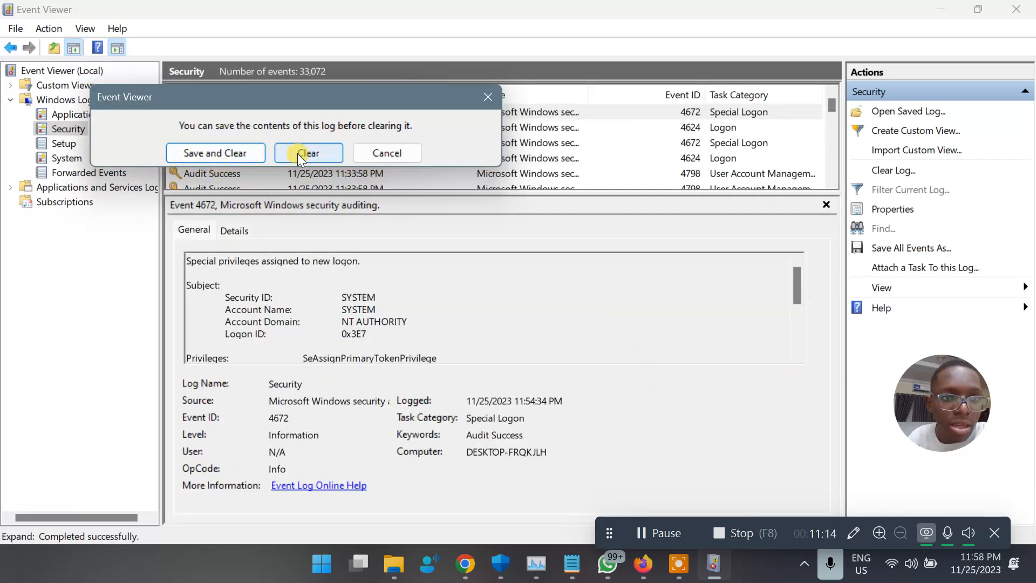
click(298, 153)
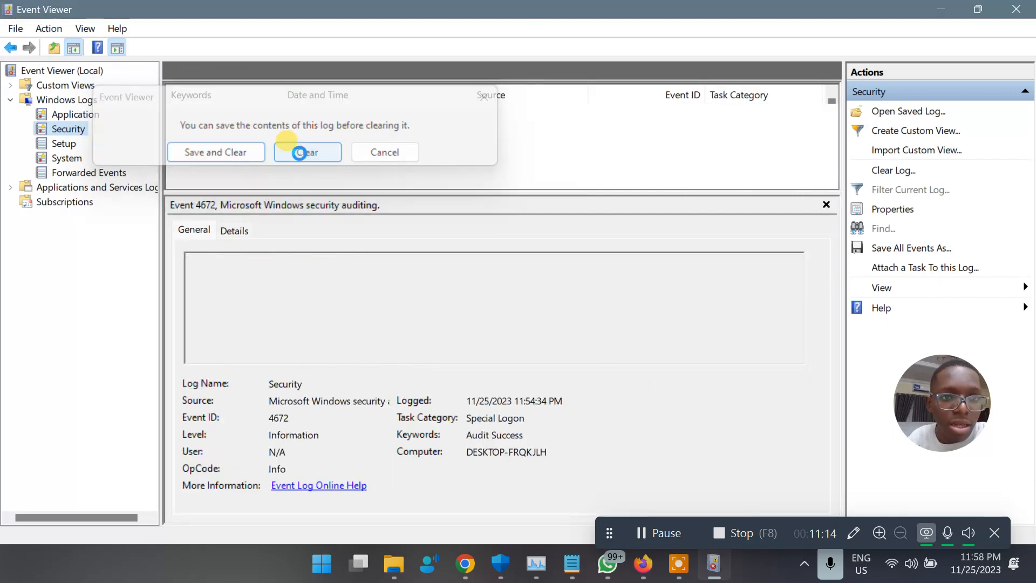
click(465, 564)
Trim the query to just LogName=Security and rerun it, returning 51 events.
click(304, 211)
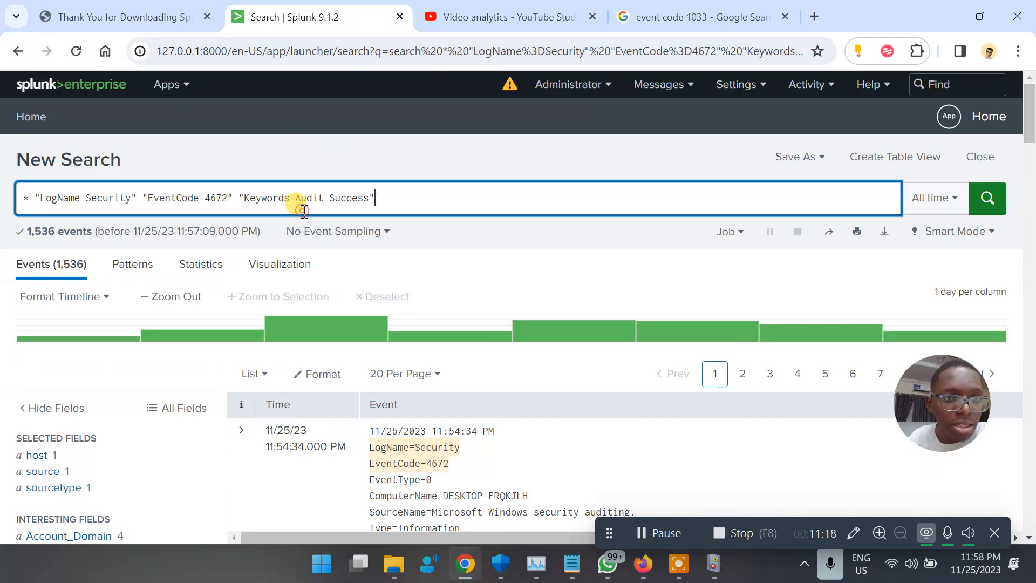
drag(370, 192, 141, 201)
key(BackSpace)
key(Return)
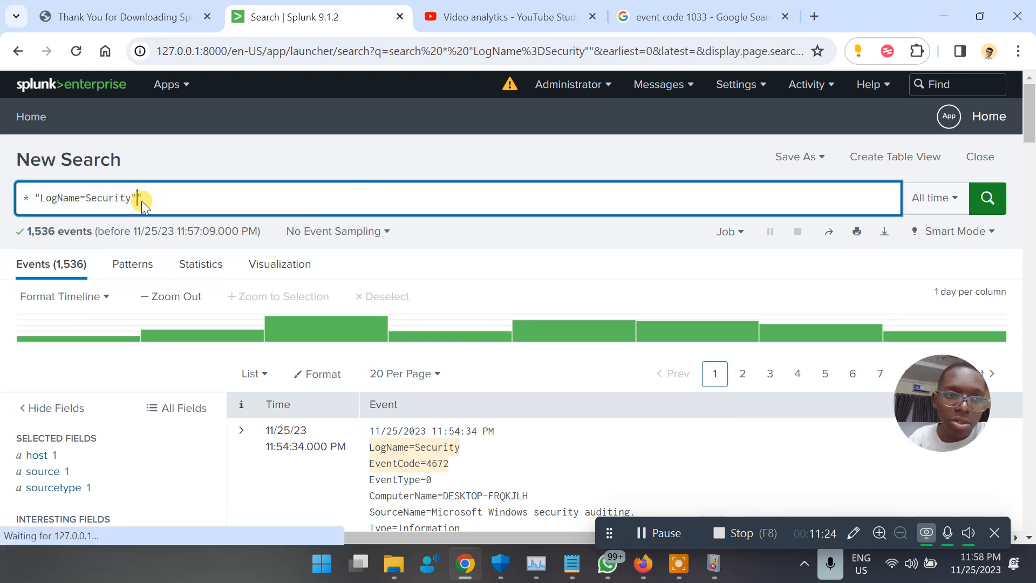
click(225, 197)
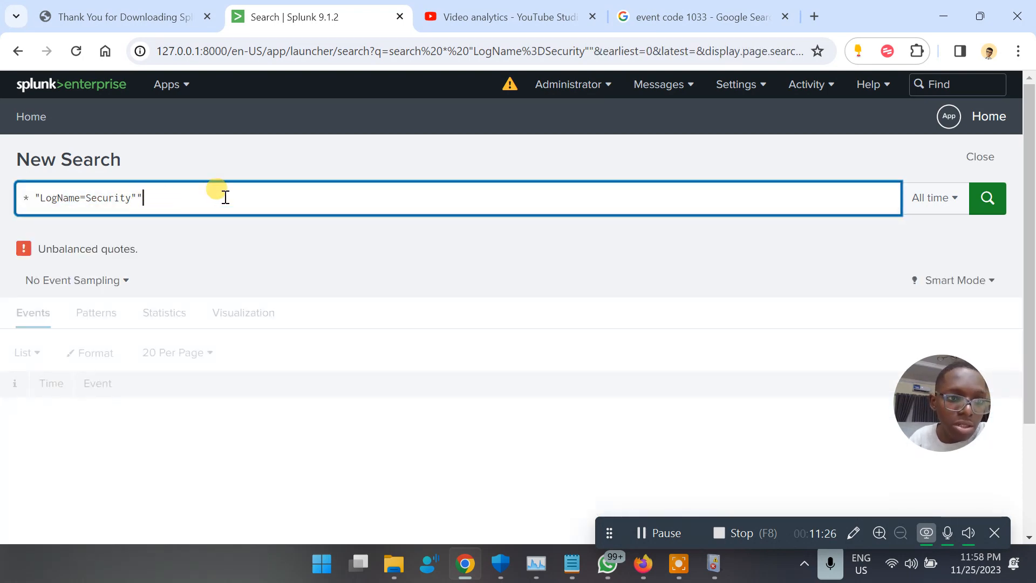
key(BackSpace)
key(Return)
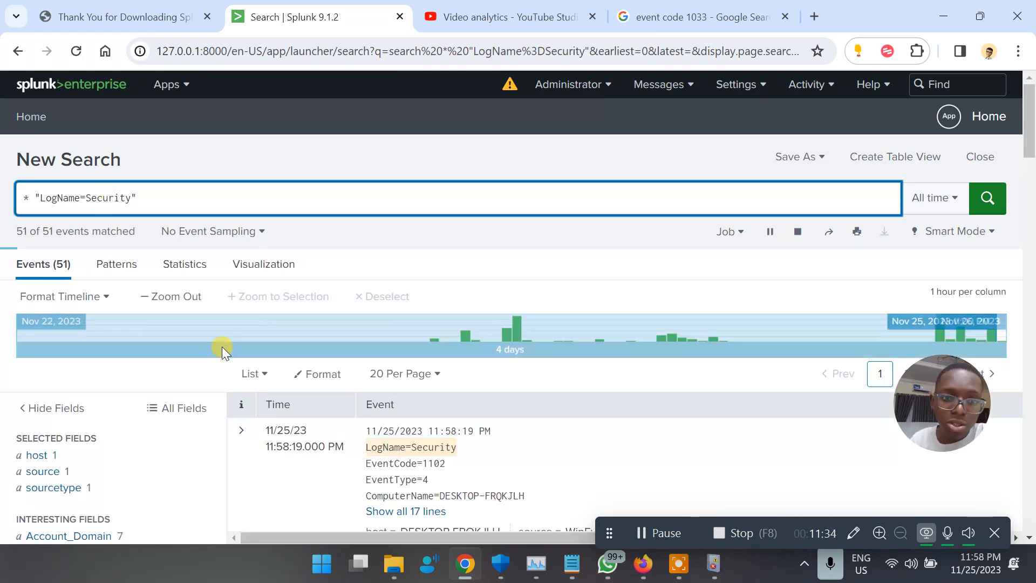
Expand the newest event, the EventCode 1102 log clear, to show all 17 lines.
scroll(443, 413, down, 1)
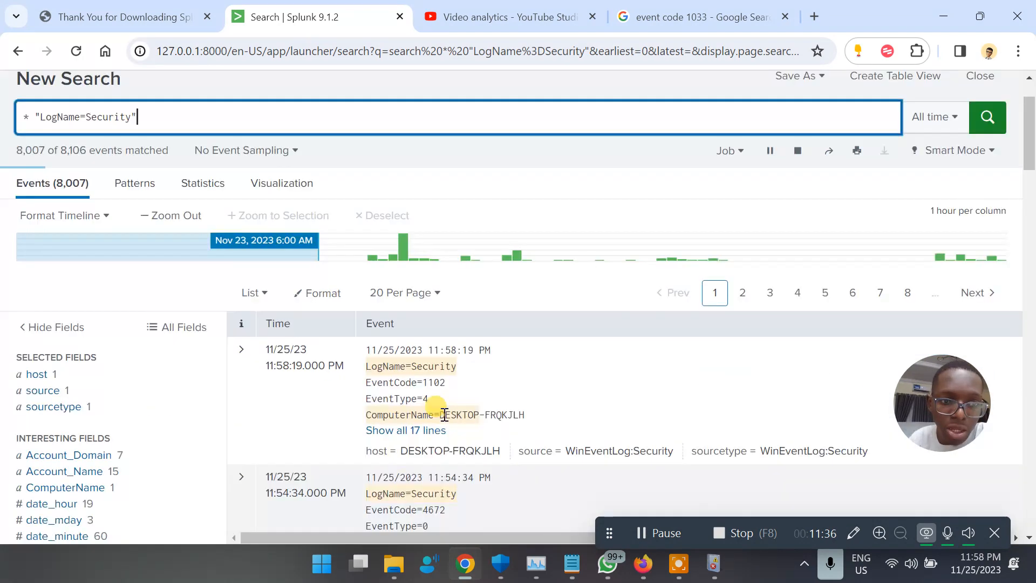
scroll(444, 414, down, 1)
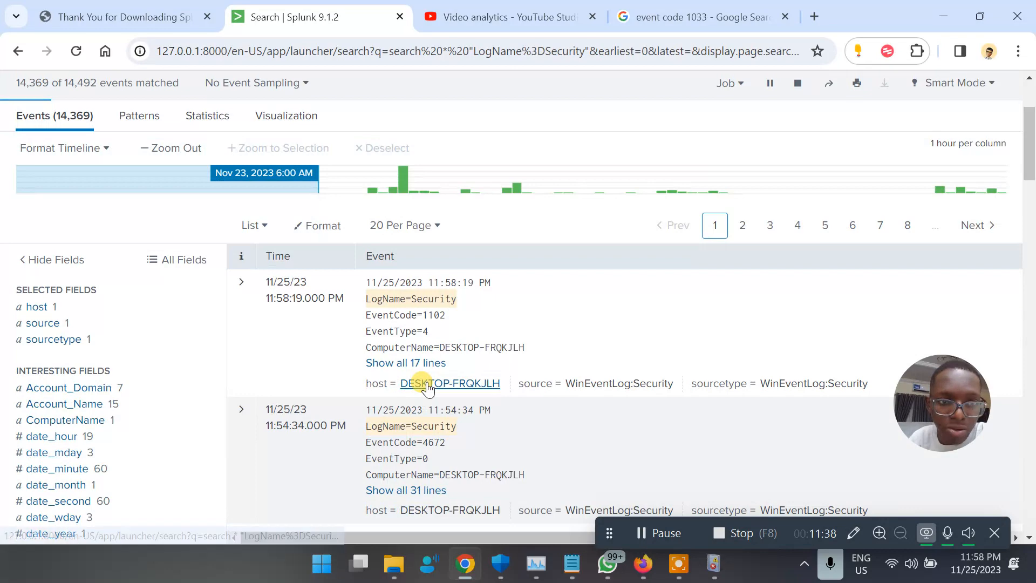
click(423, 363)
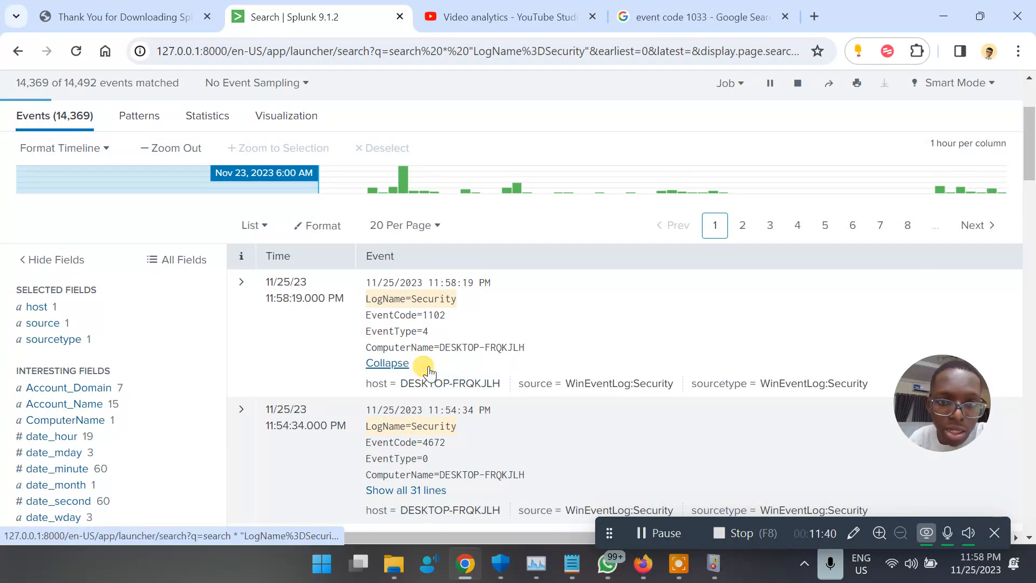
scroll(511, 360, down, 3)
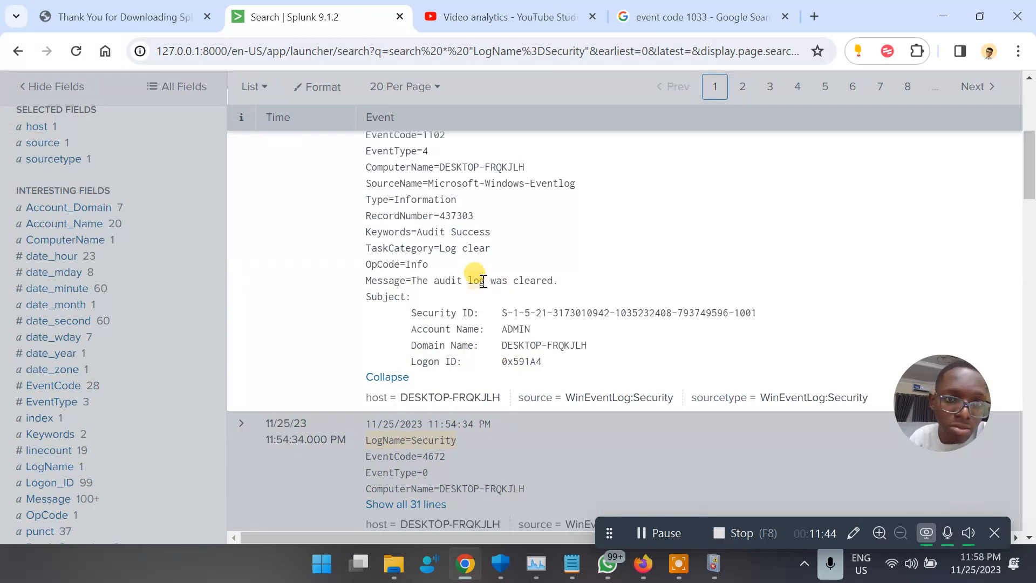
scroll(483, 283, up, 5)
scroll(481, 280, down, 2)
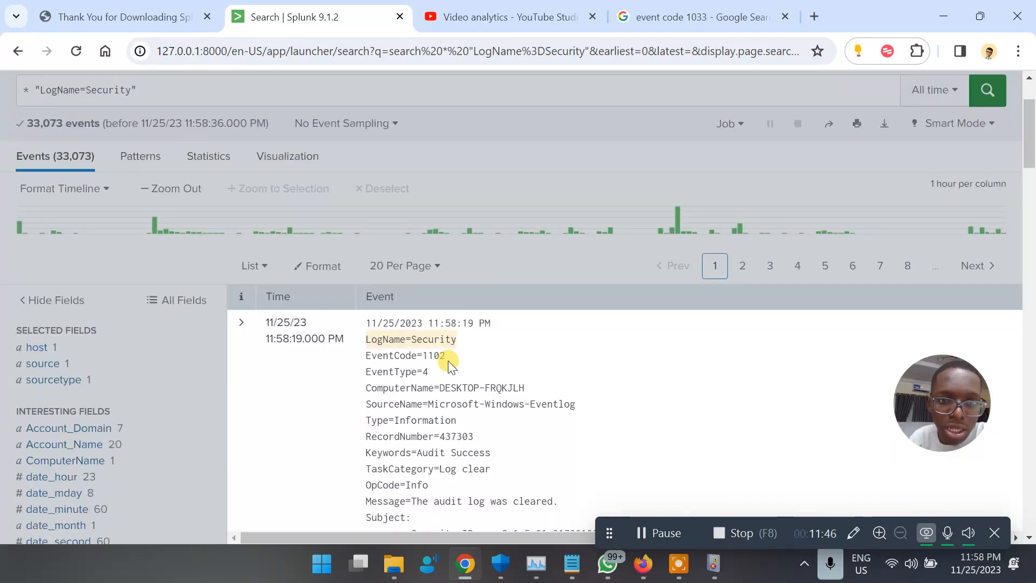
Add EventCode=1102 to the search and run it, leaving one log-clear event.
drag(447, 357, 360, 353)
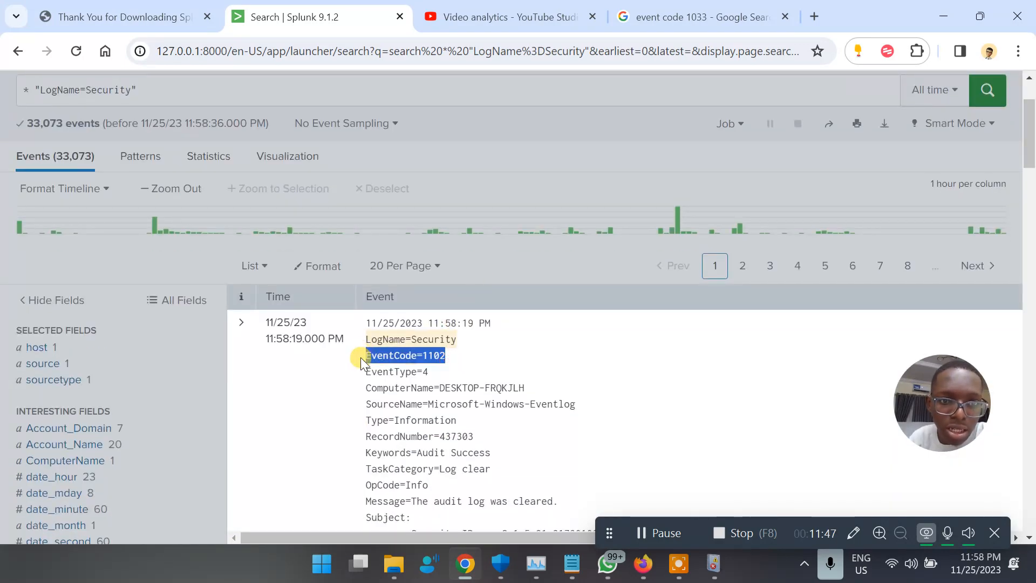
click(407, 356)
click(367, 384)
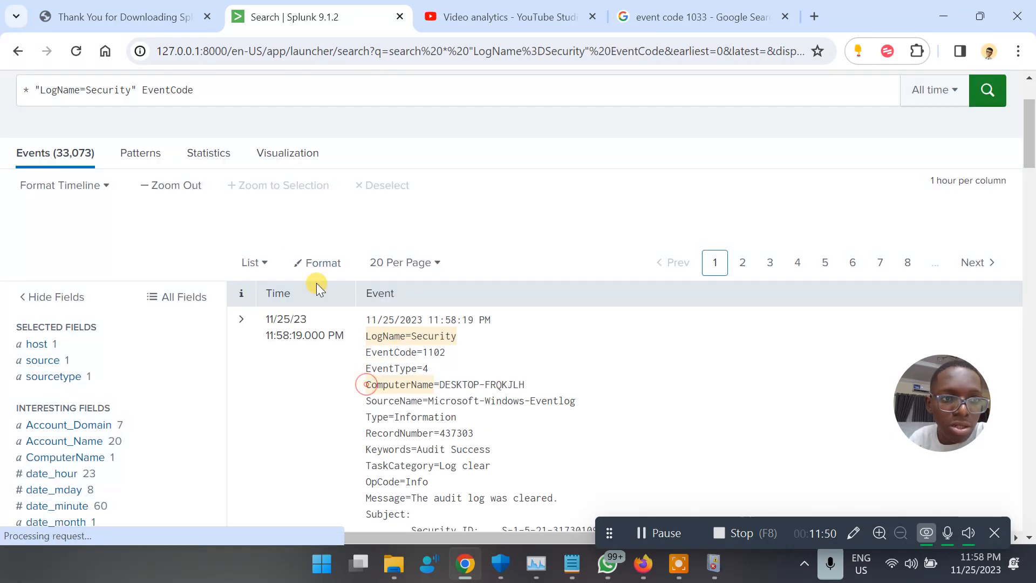
click(204, 129)
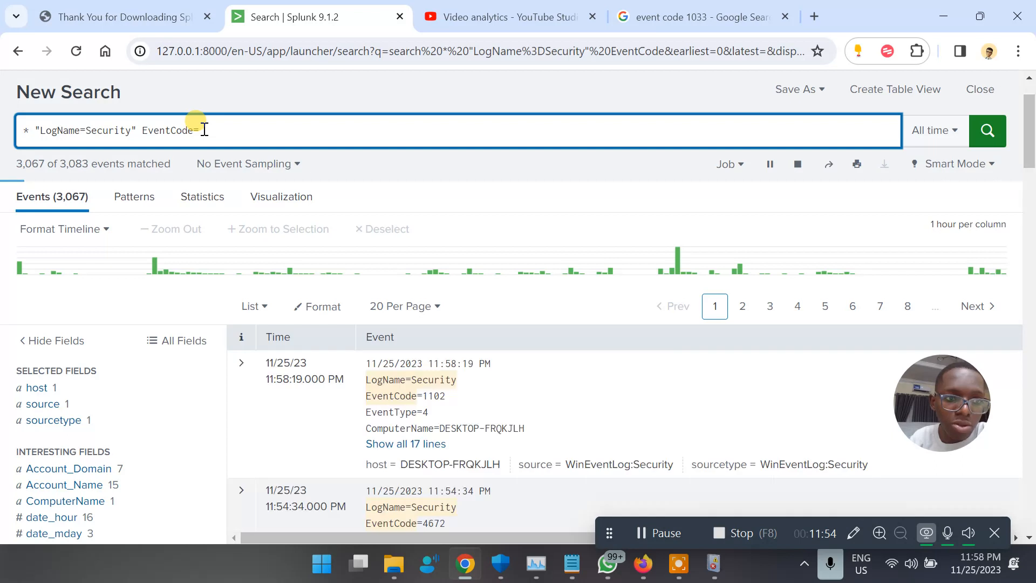
text(1)
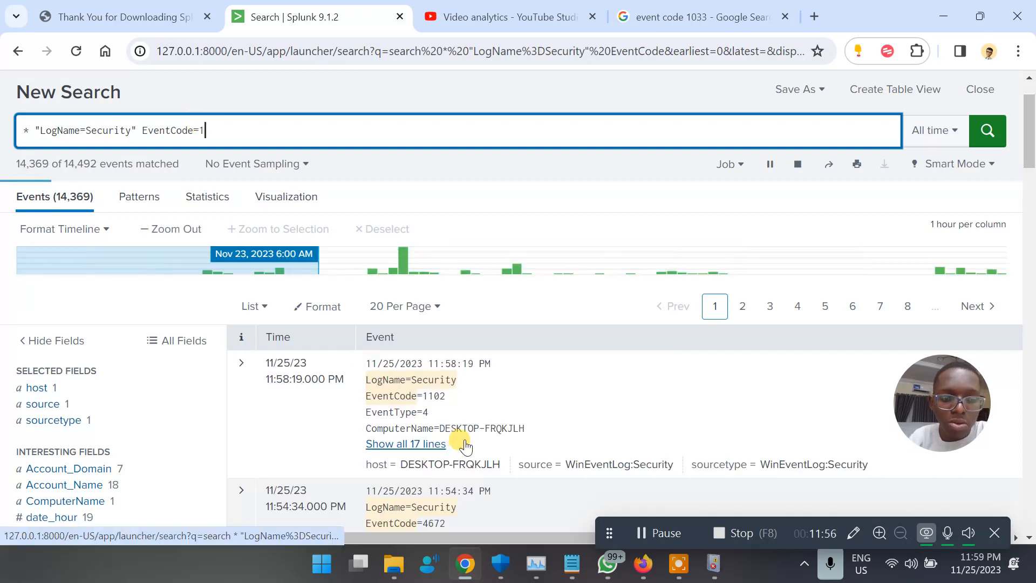
text(102)
key(Return)
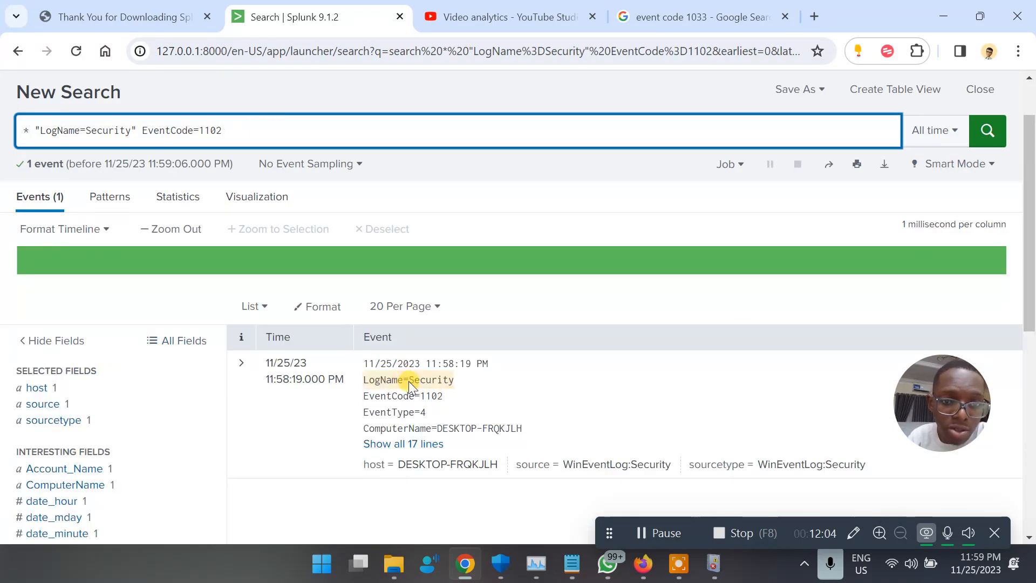
scroll(409, 381, down, 2)
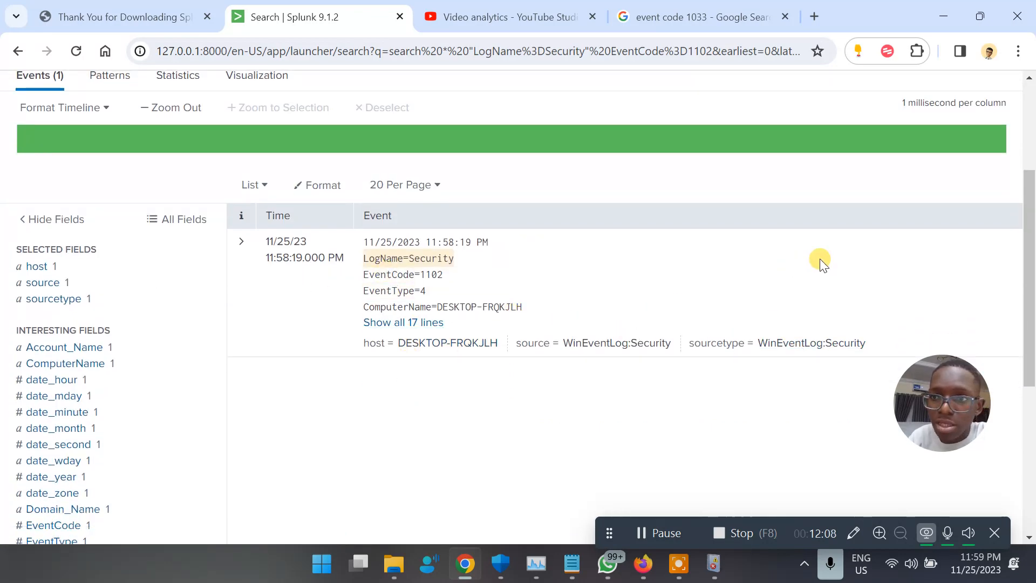
scroll(820, 258, up, 3)
scroll(820, 258, up, 1)
scroll(820, 257, down, 3)
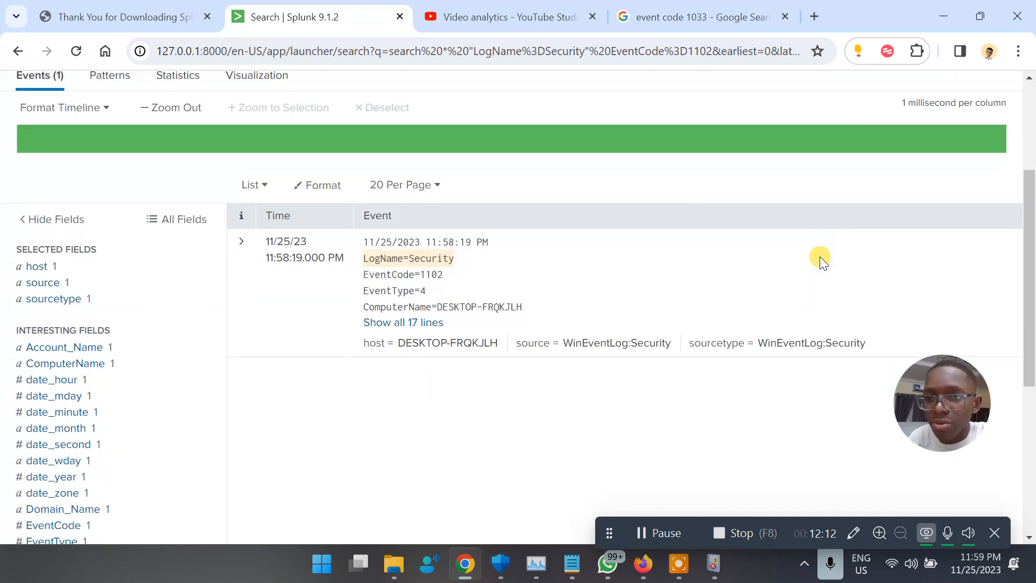
scroll(820, 257, up, 4)
click(825, 156)
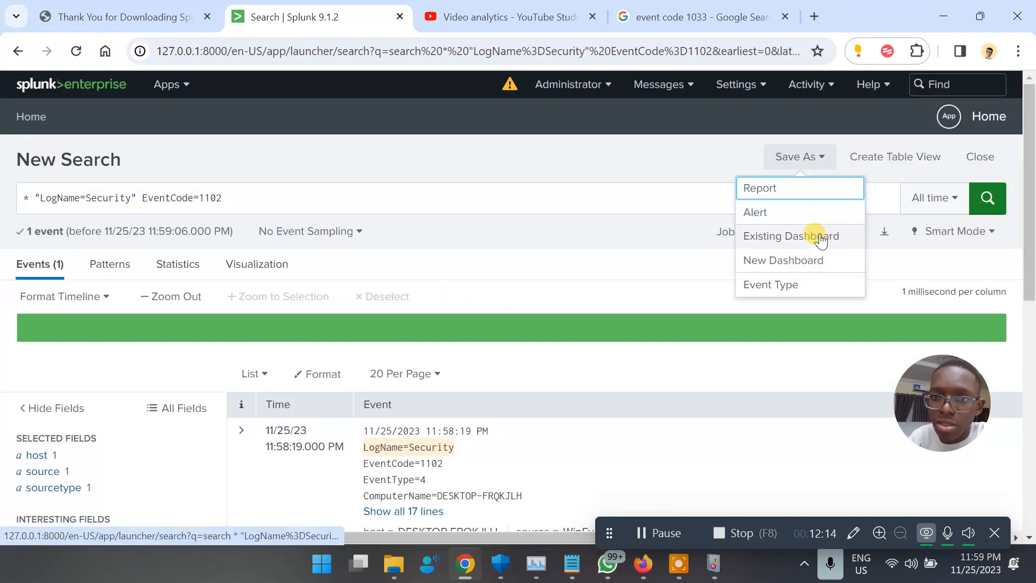
click(882, 161)
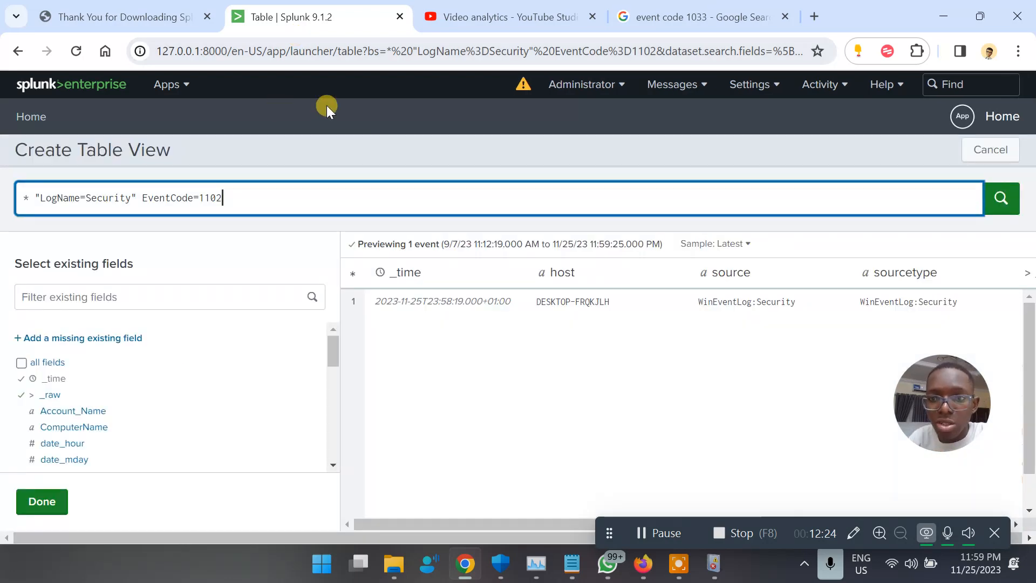
click(473, 301)
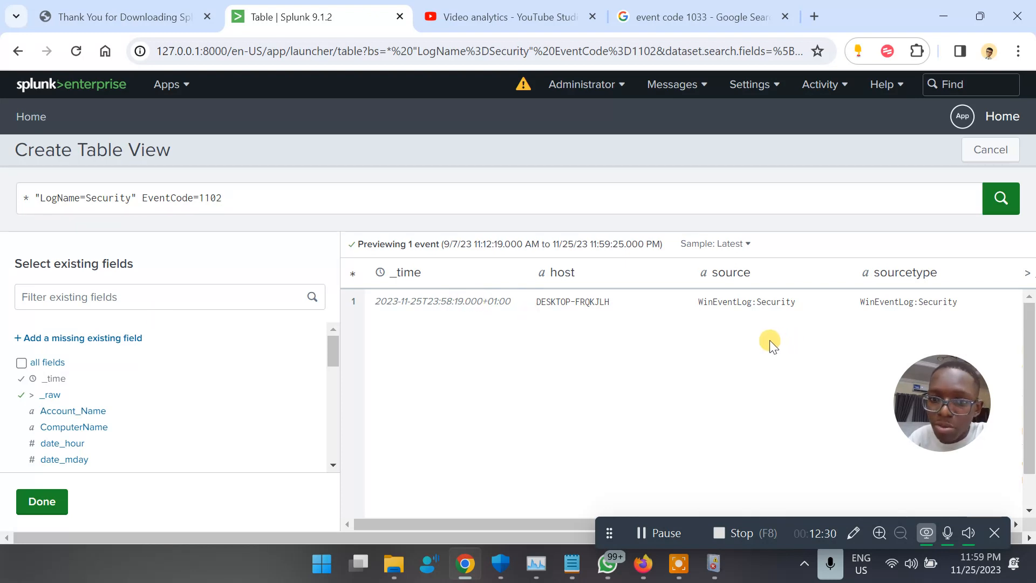
click(18, 52)
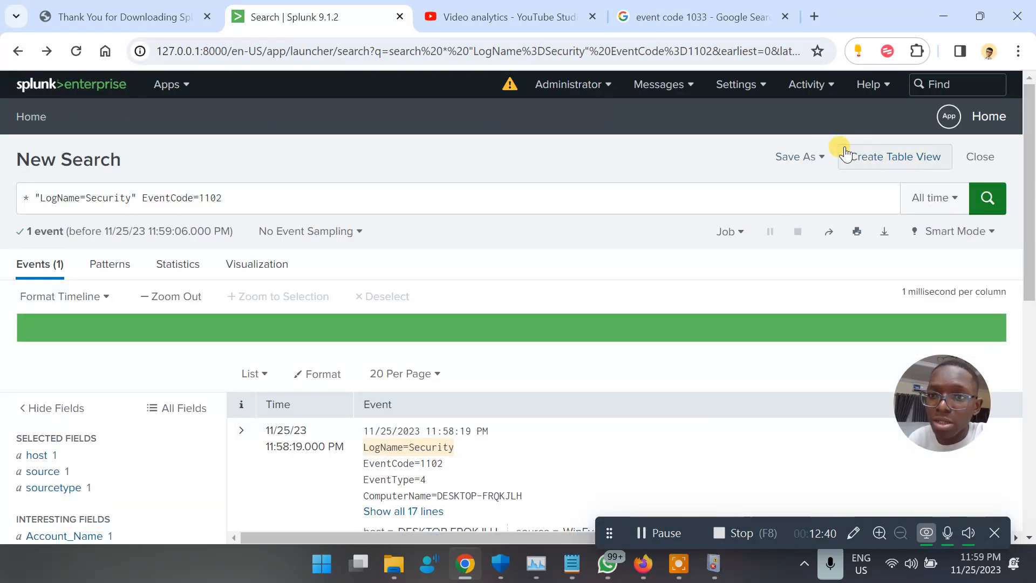
Save the search to a new Dashboard Studio grid dashboard titled 'Logs Cleared'.
click(810, 156)
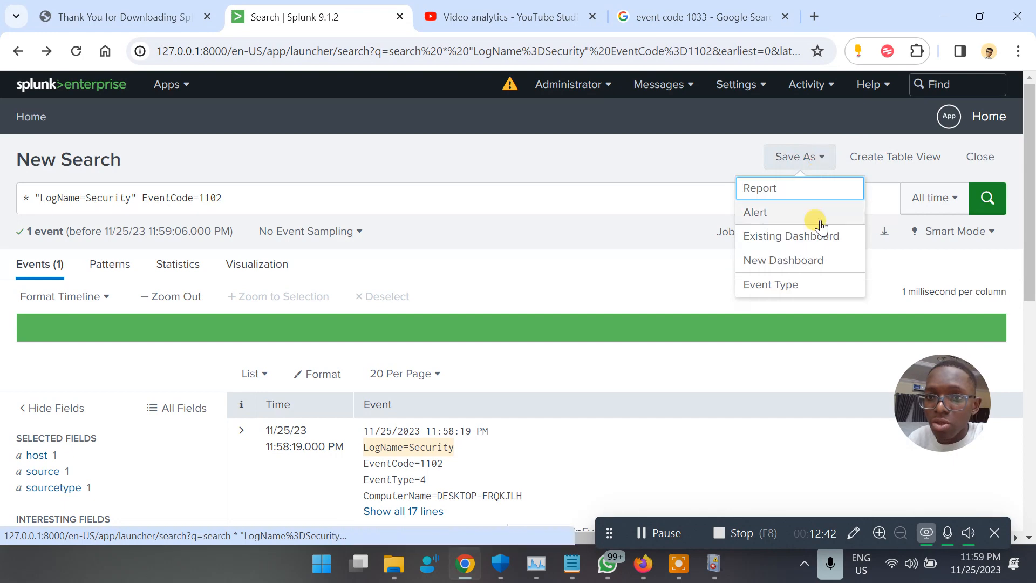
click(794, 258)
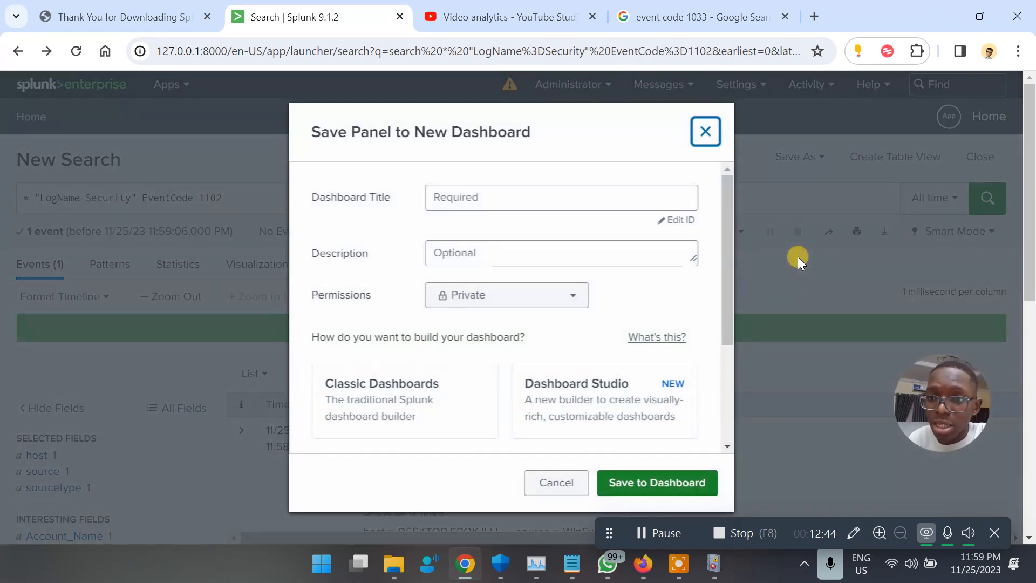
click(515, 194)
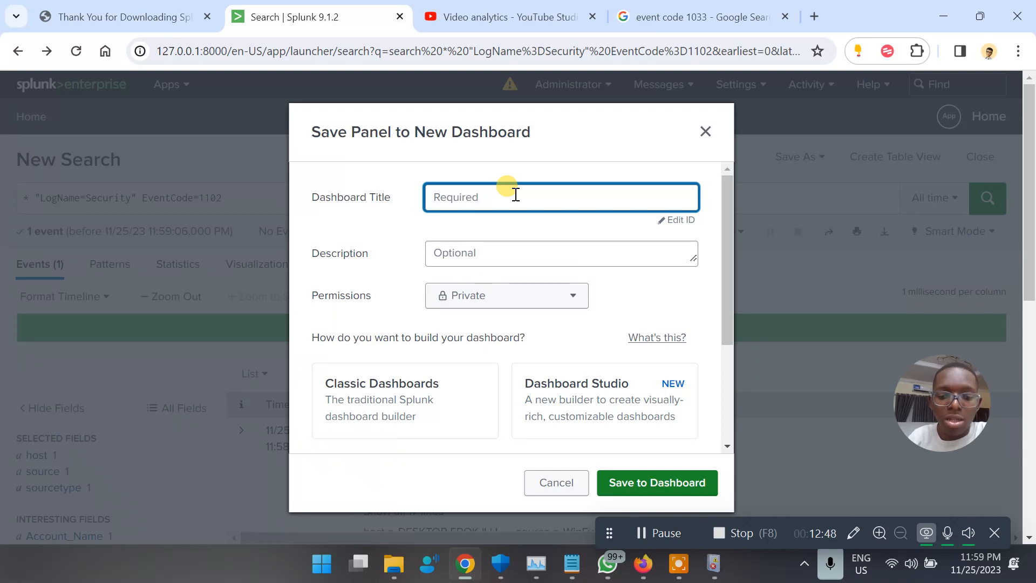
text(Logs)
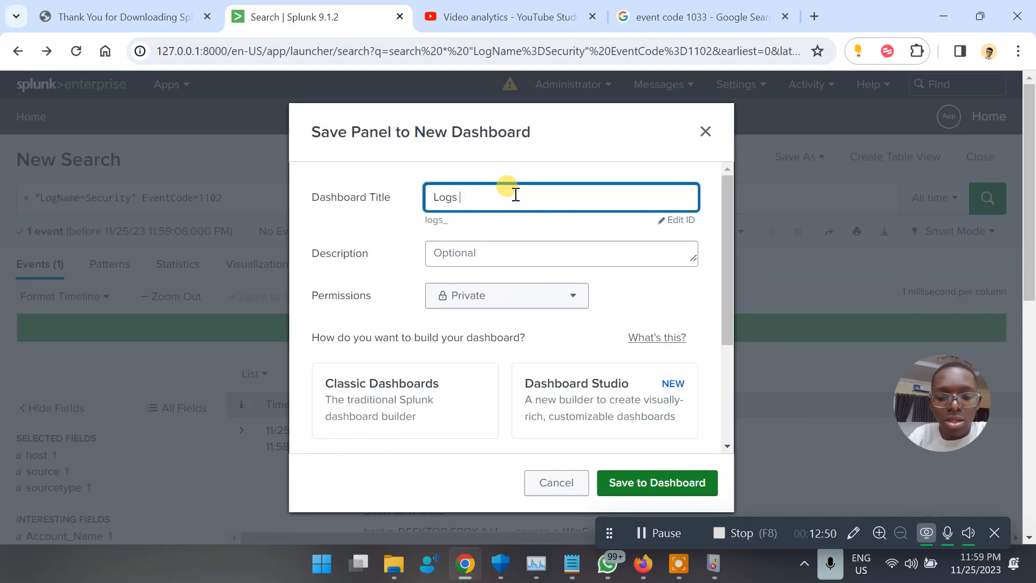
text( Cleared)
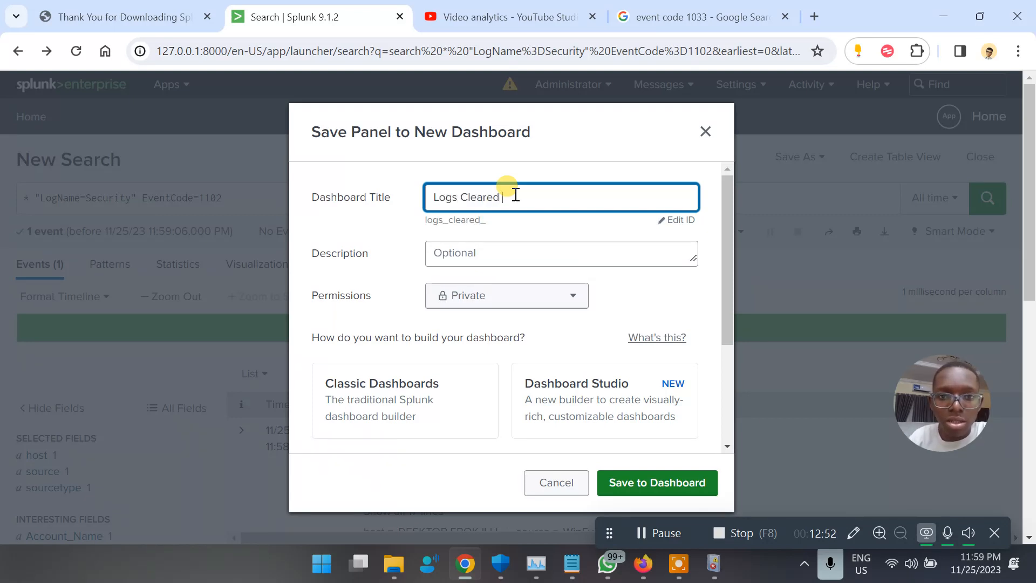
click(493, 250)
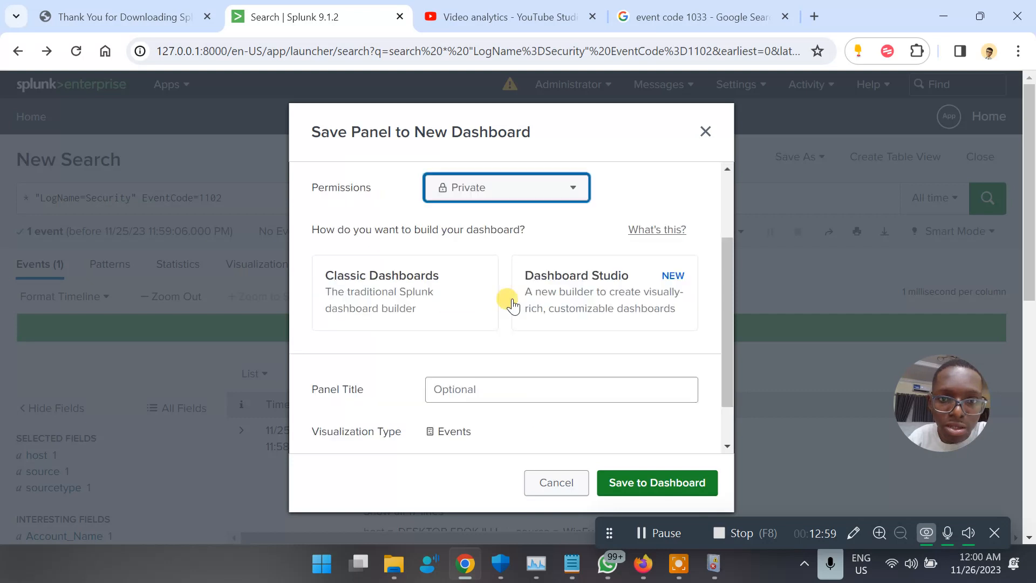
click(636, 295)
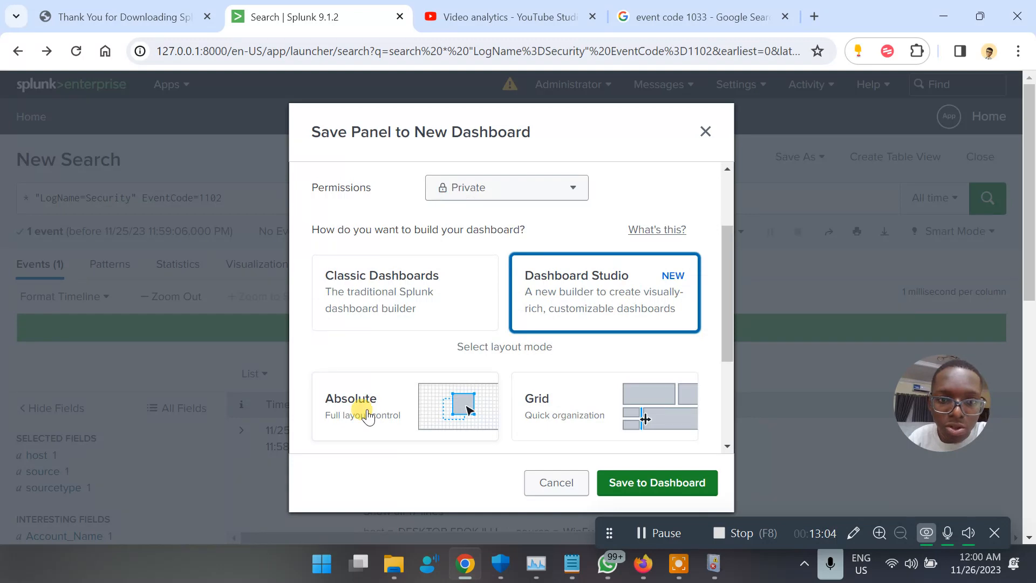
click(584, 382)
scroll(585, 381, down, 3)
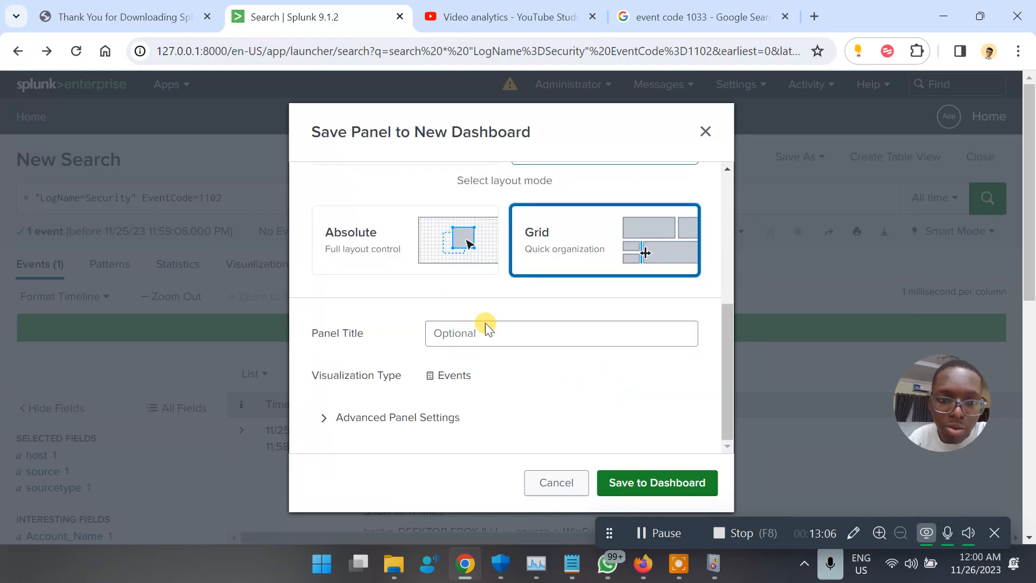
Name the panel 'Clear Logs' and save it to the dashboard.
click(466, 334)
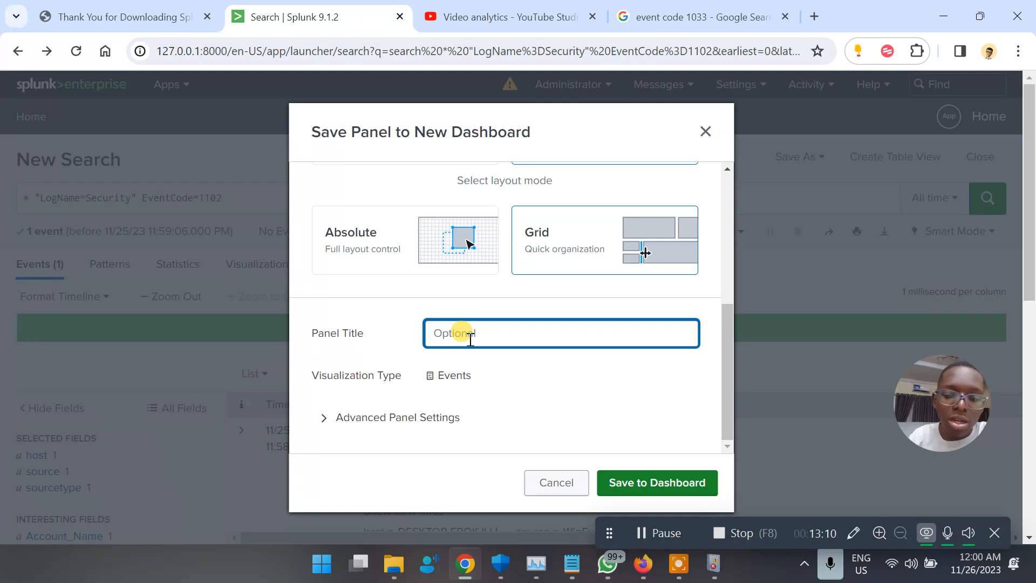
text(C)
key(BackSpace)
text(C)
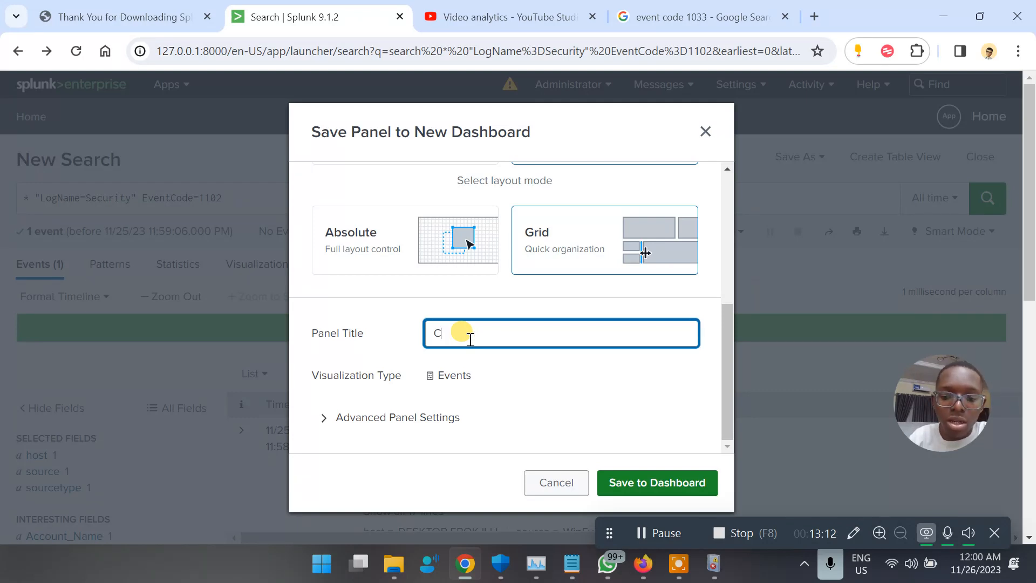
text(lear Logs)
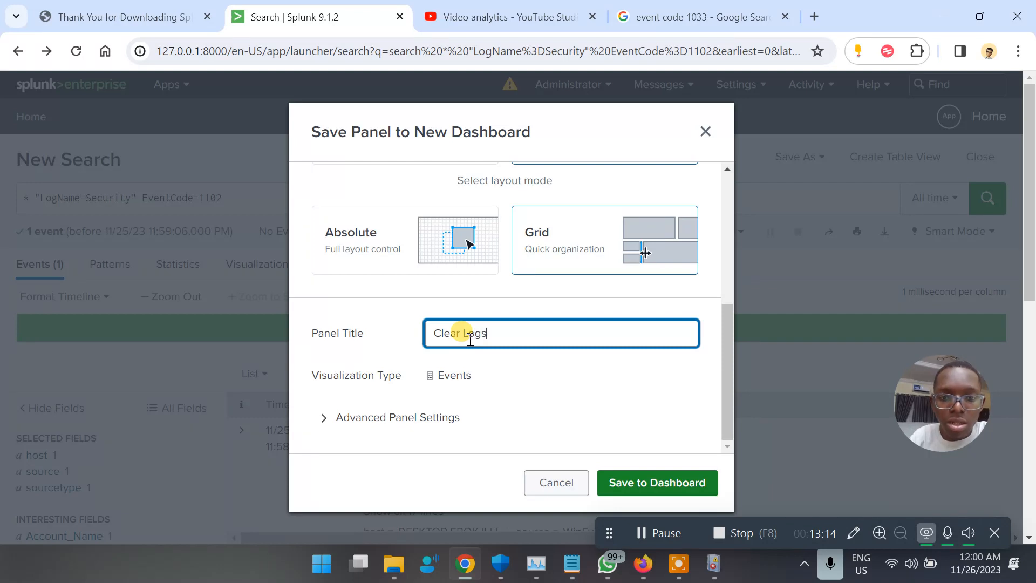
scroll(644, 424, down, 1)
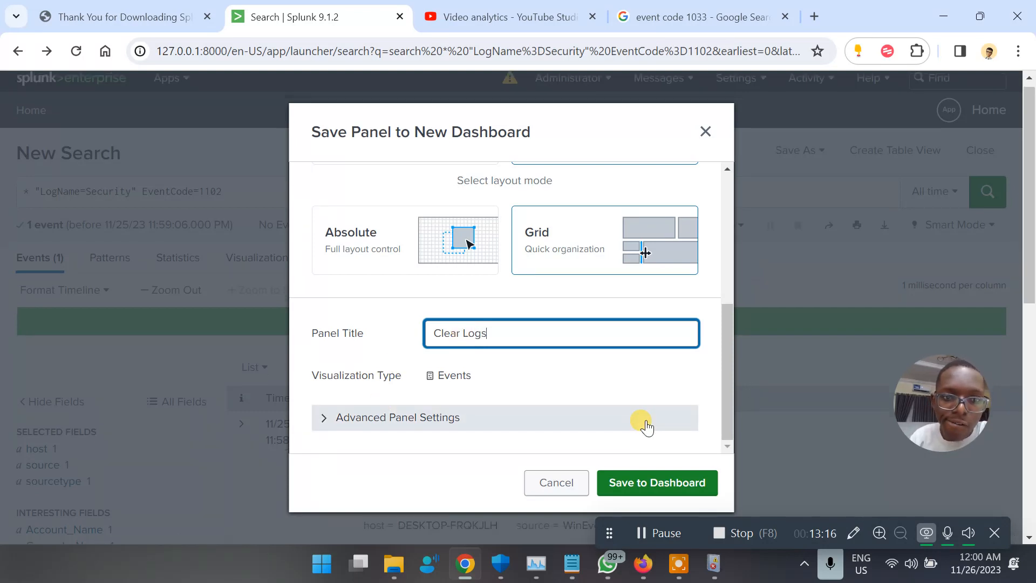
scroll(644, 423, down, 2)
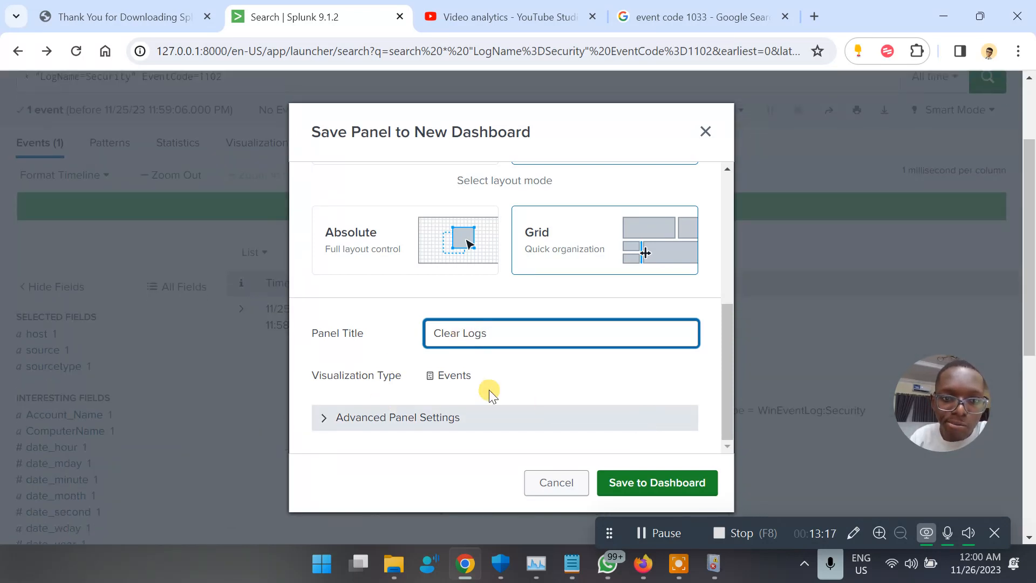
click(327, 417)
click(516, 419)
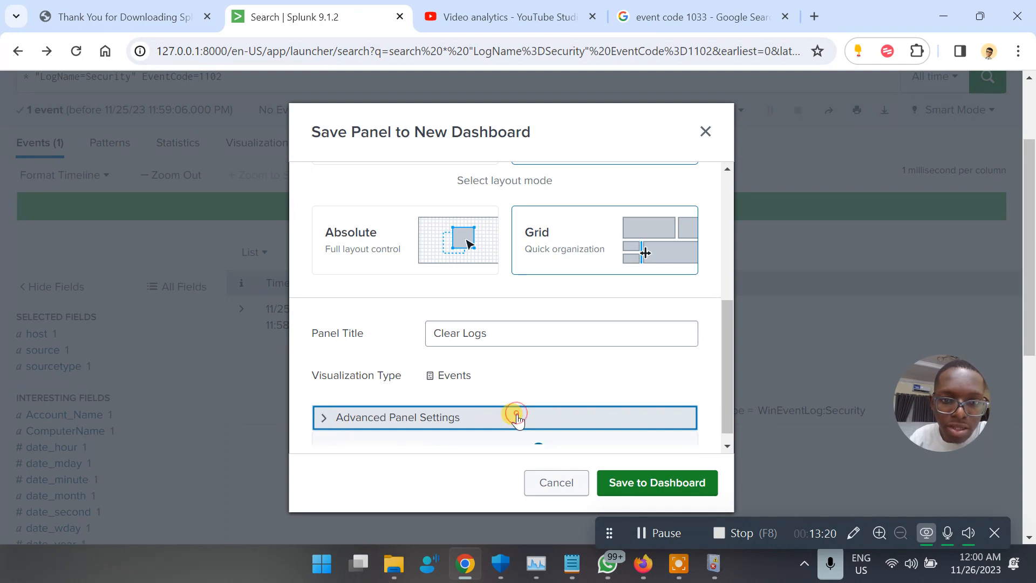
click(647, 492)
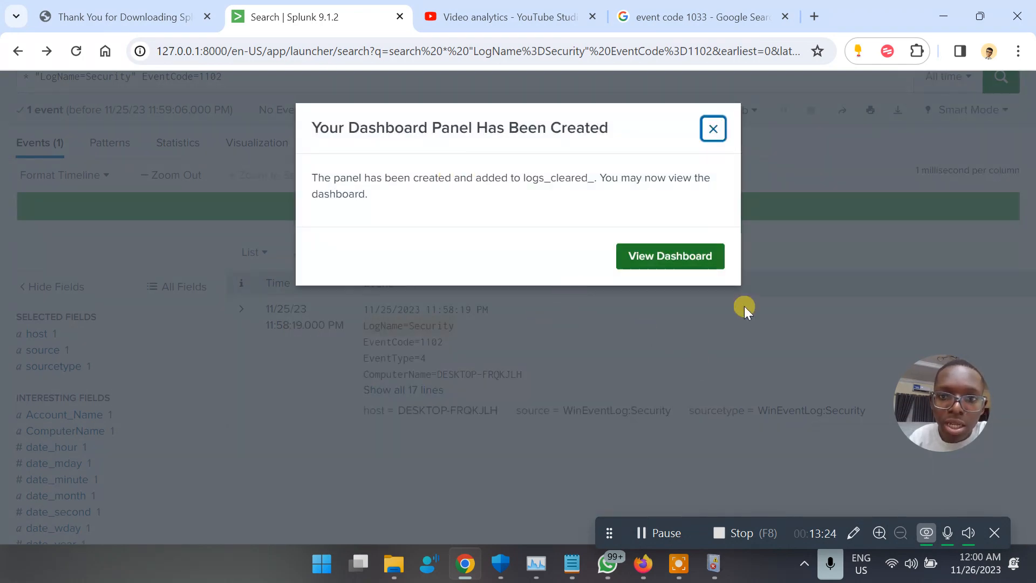
View the Logs Cleared dashboard's Clear Logs panel with the 1102 event, then return home.
click(677, 256)
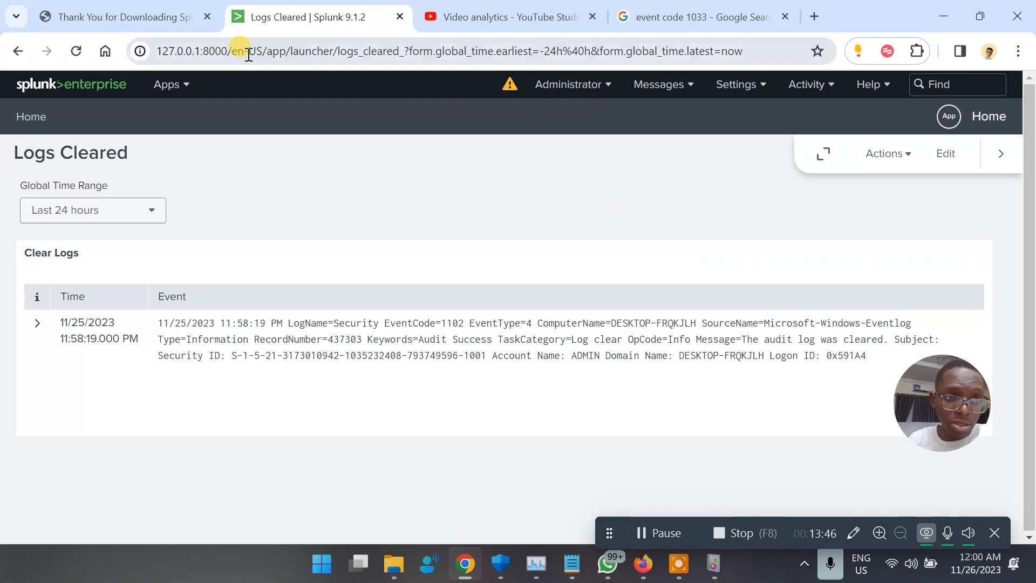
click(95, 92)
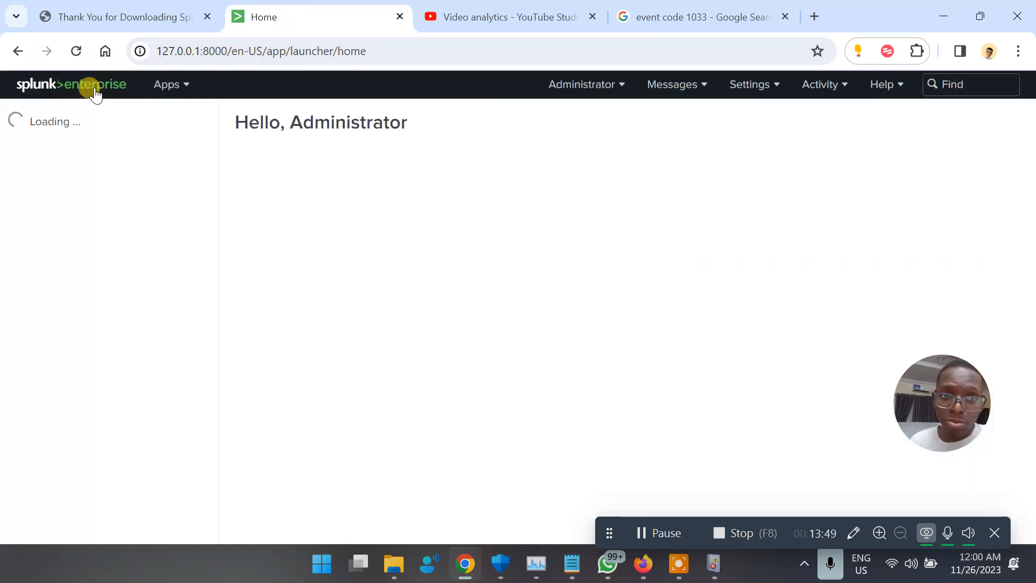
Filter the dashboard list for 'clear', pick Logs Cleared as the home dashboard and save.
click(335, 170)
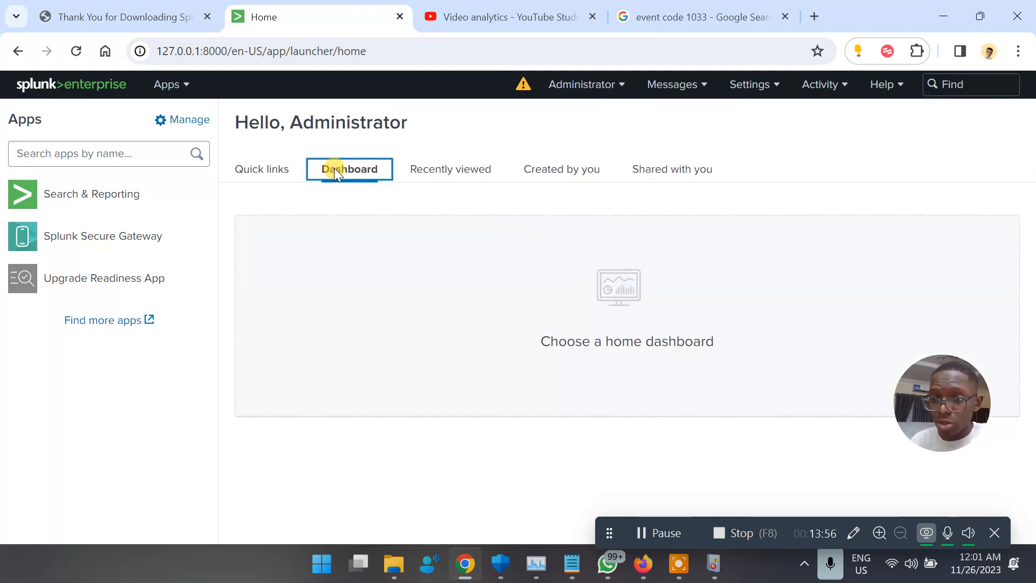
click(580, 321)
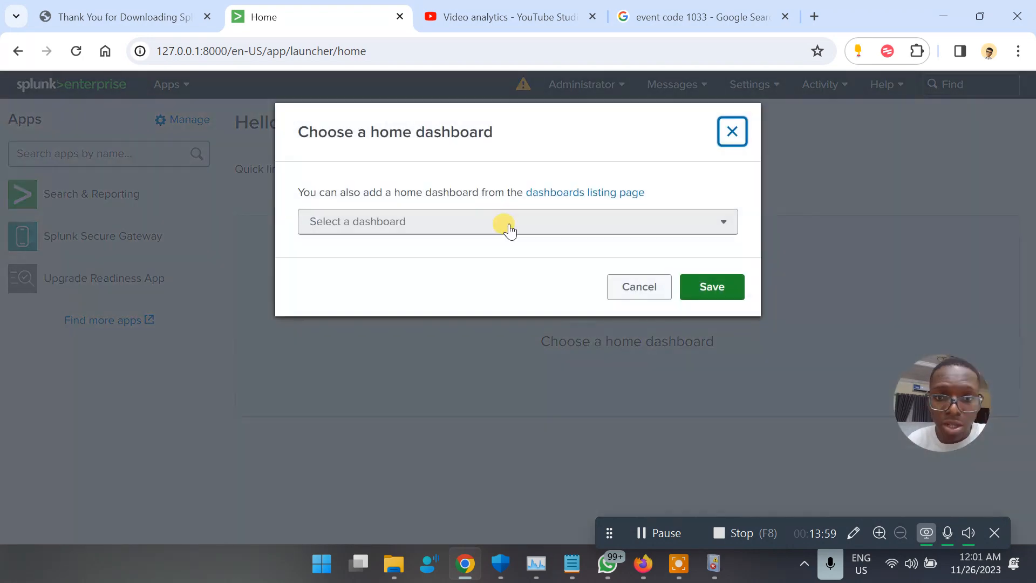
click(499, 224)
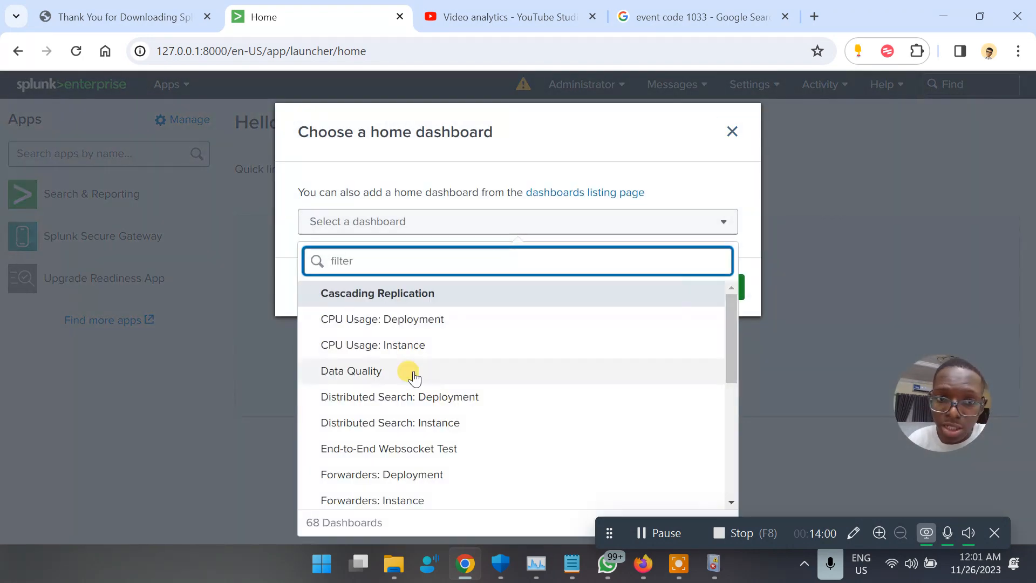
scroll(485, 423, down, 3)
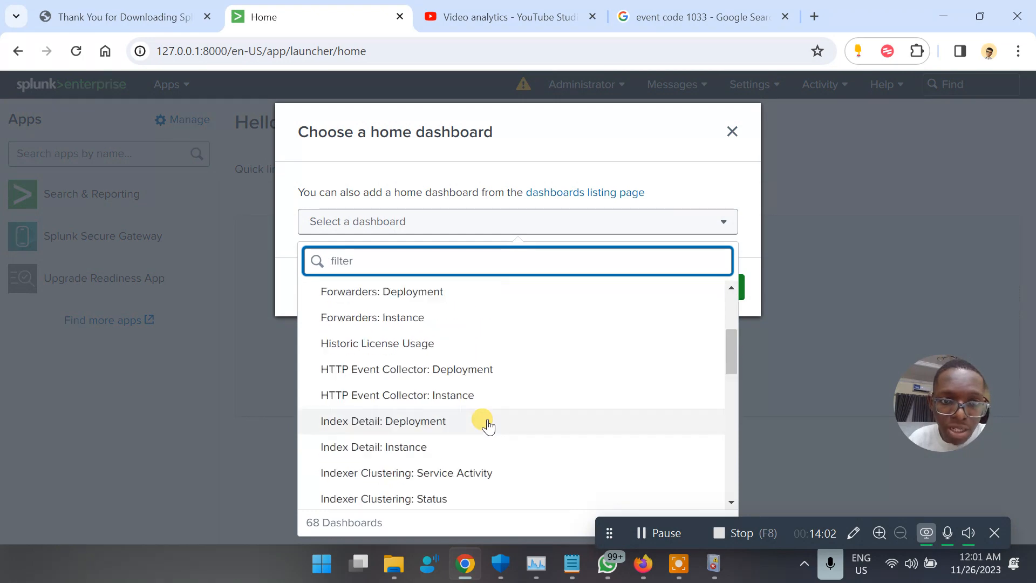
scroll(488, 426, up, 2)
scroll(489, 427, up, 1)
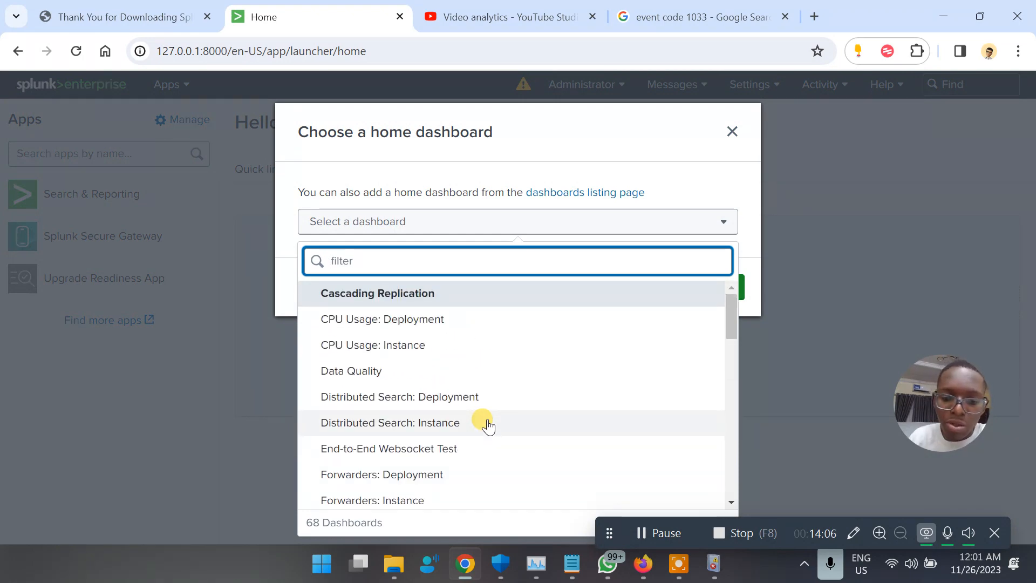
text(clear)
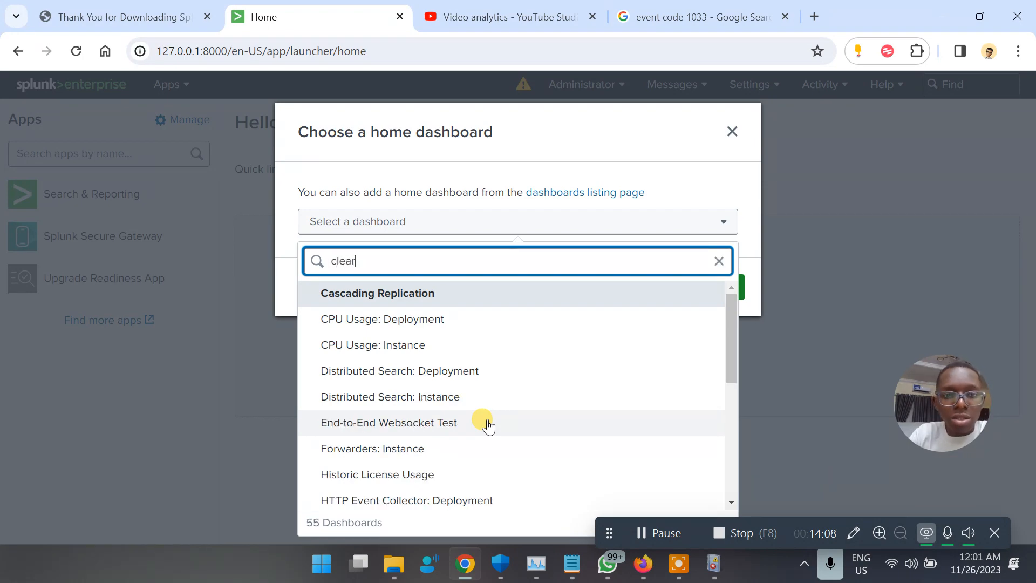
click(390, 319)
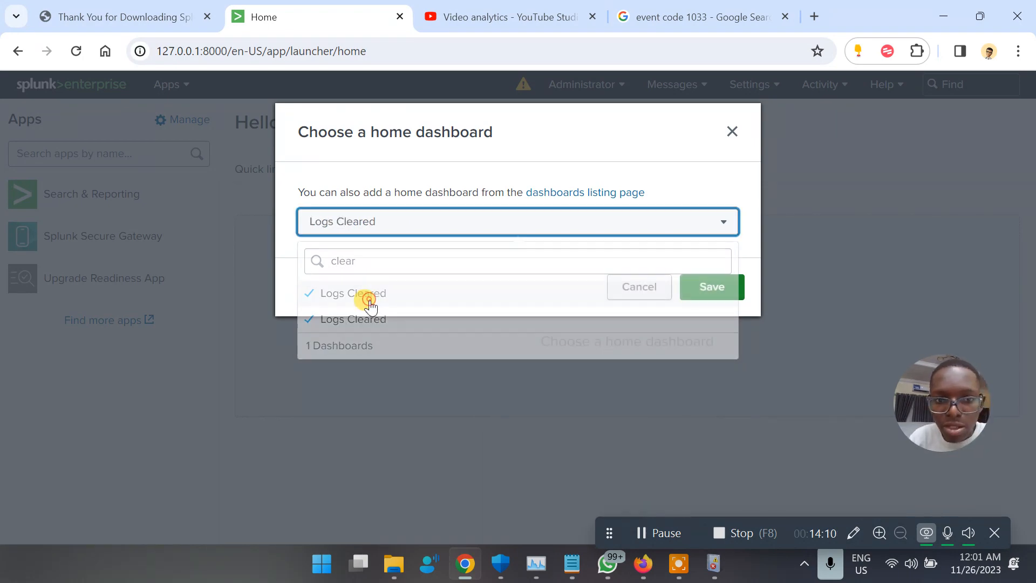
click(711, 285)
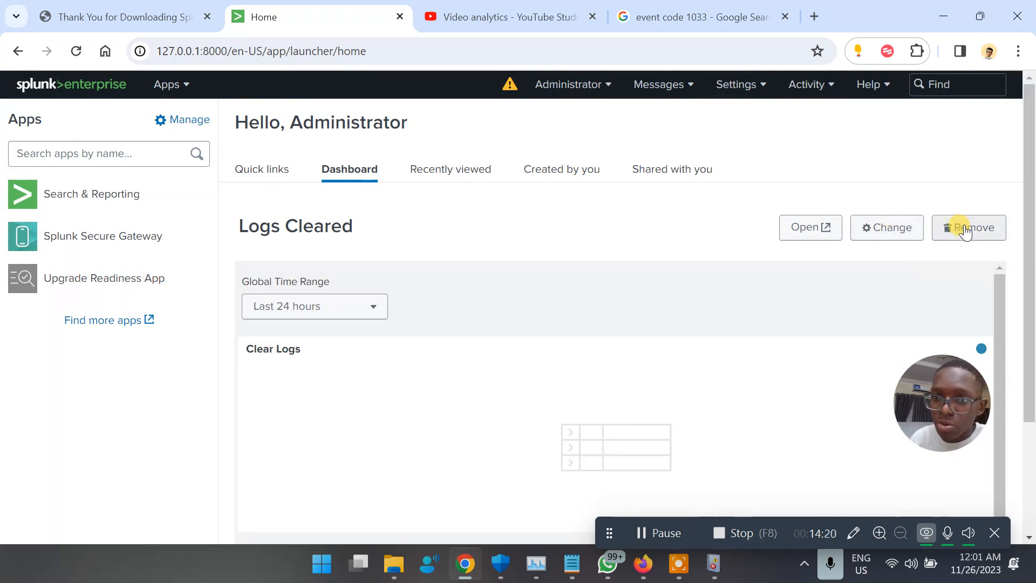
List dashboards created by you, showing only the private Logs Cleared dashboard.
scroll(694, 243, down, 3)
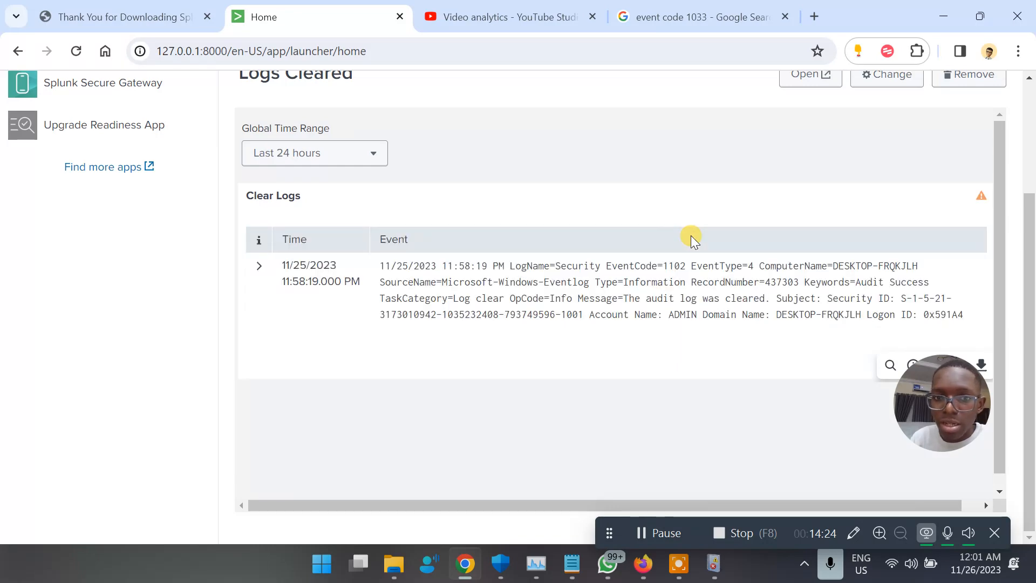
scroll(690, 239, up, 3)
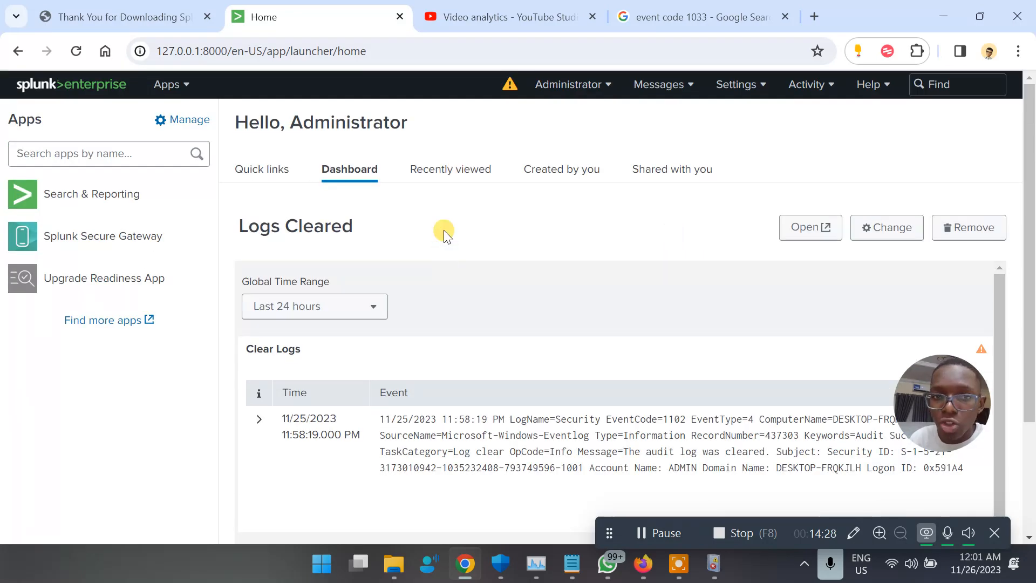
click(449, 169)
click(534, 170)
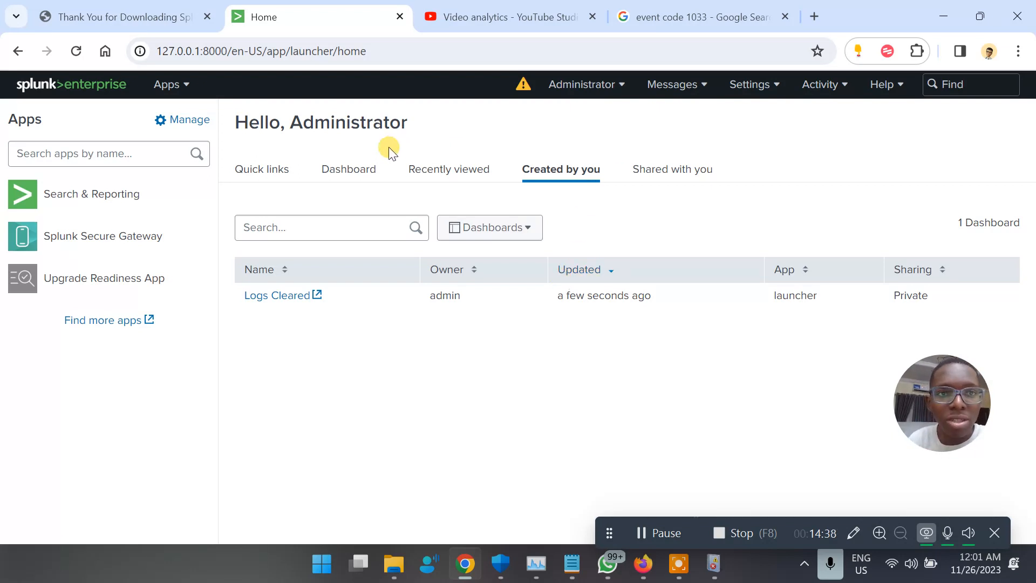
Launch the Logs Cleared home dashboard from the Dashboard tab in a new browser tab.
click(777, 85)
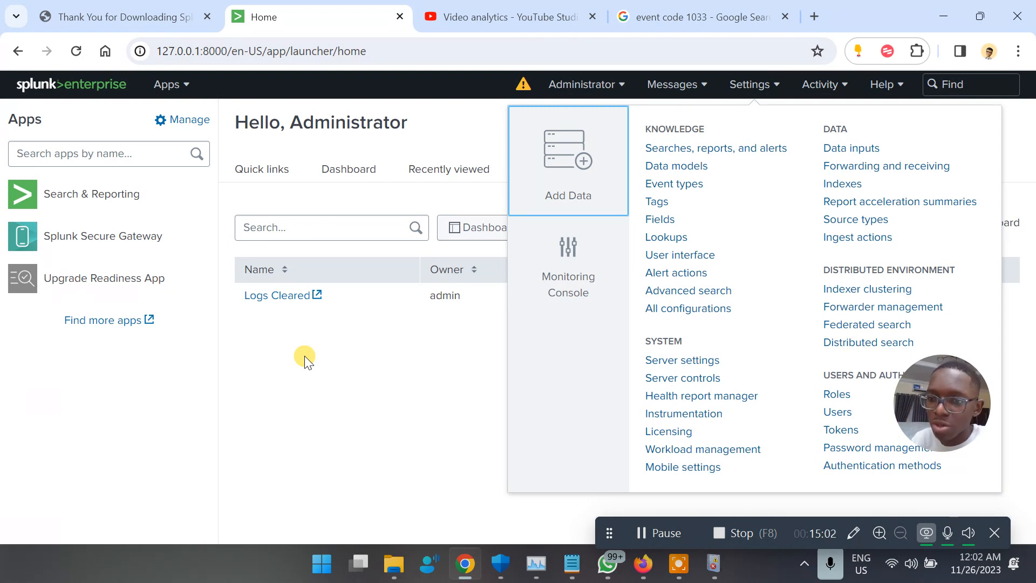
click(392, 400)
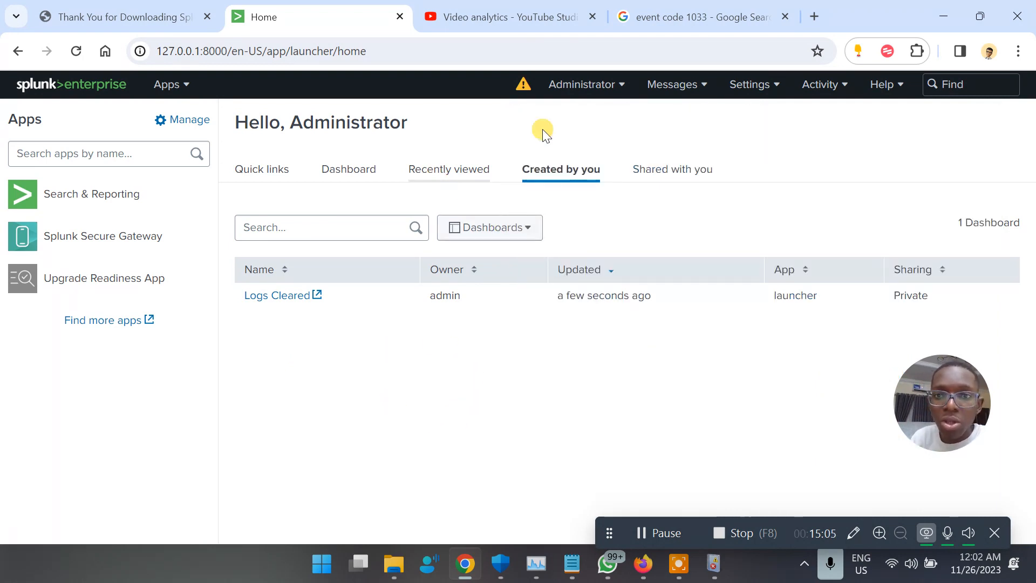
click(663, 531)
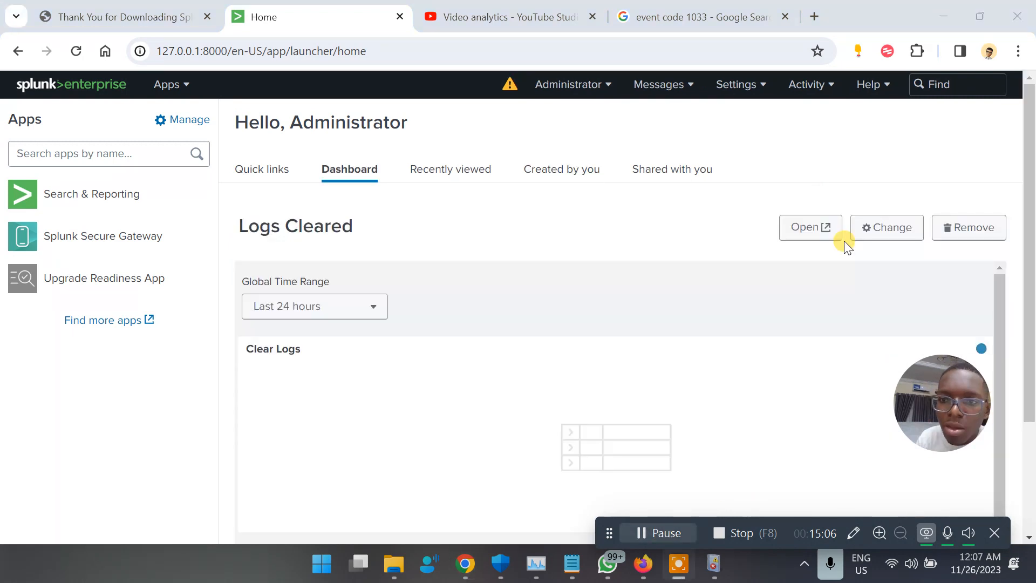
click(798, 241)
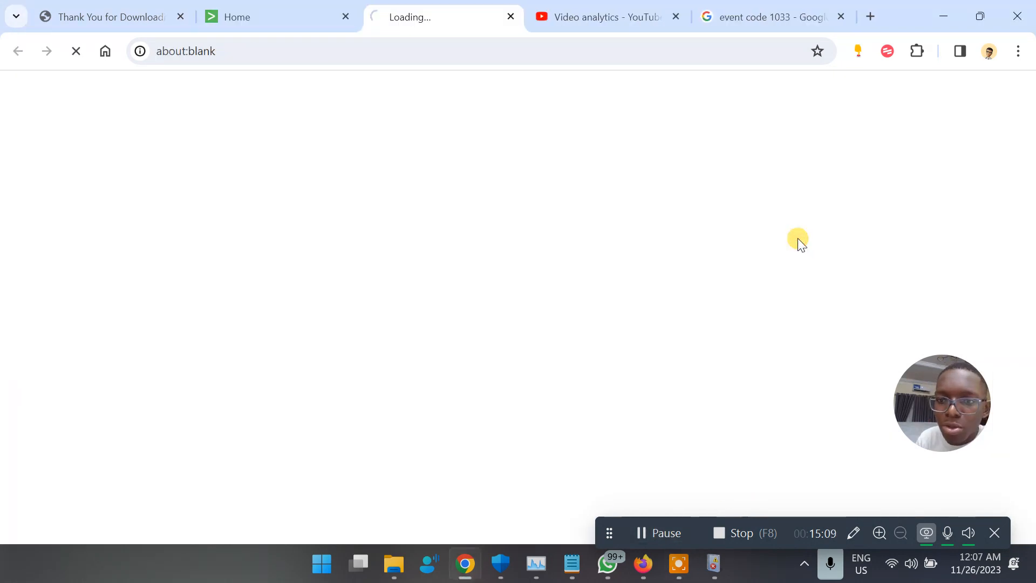